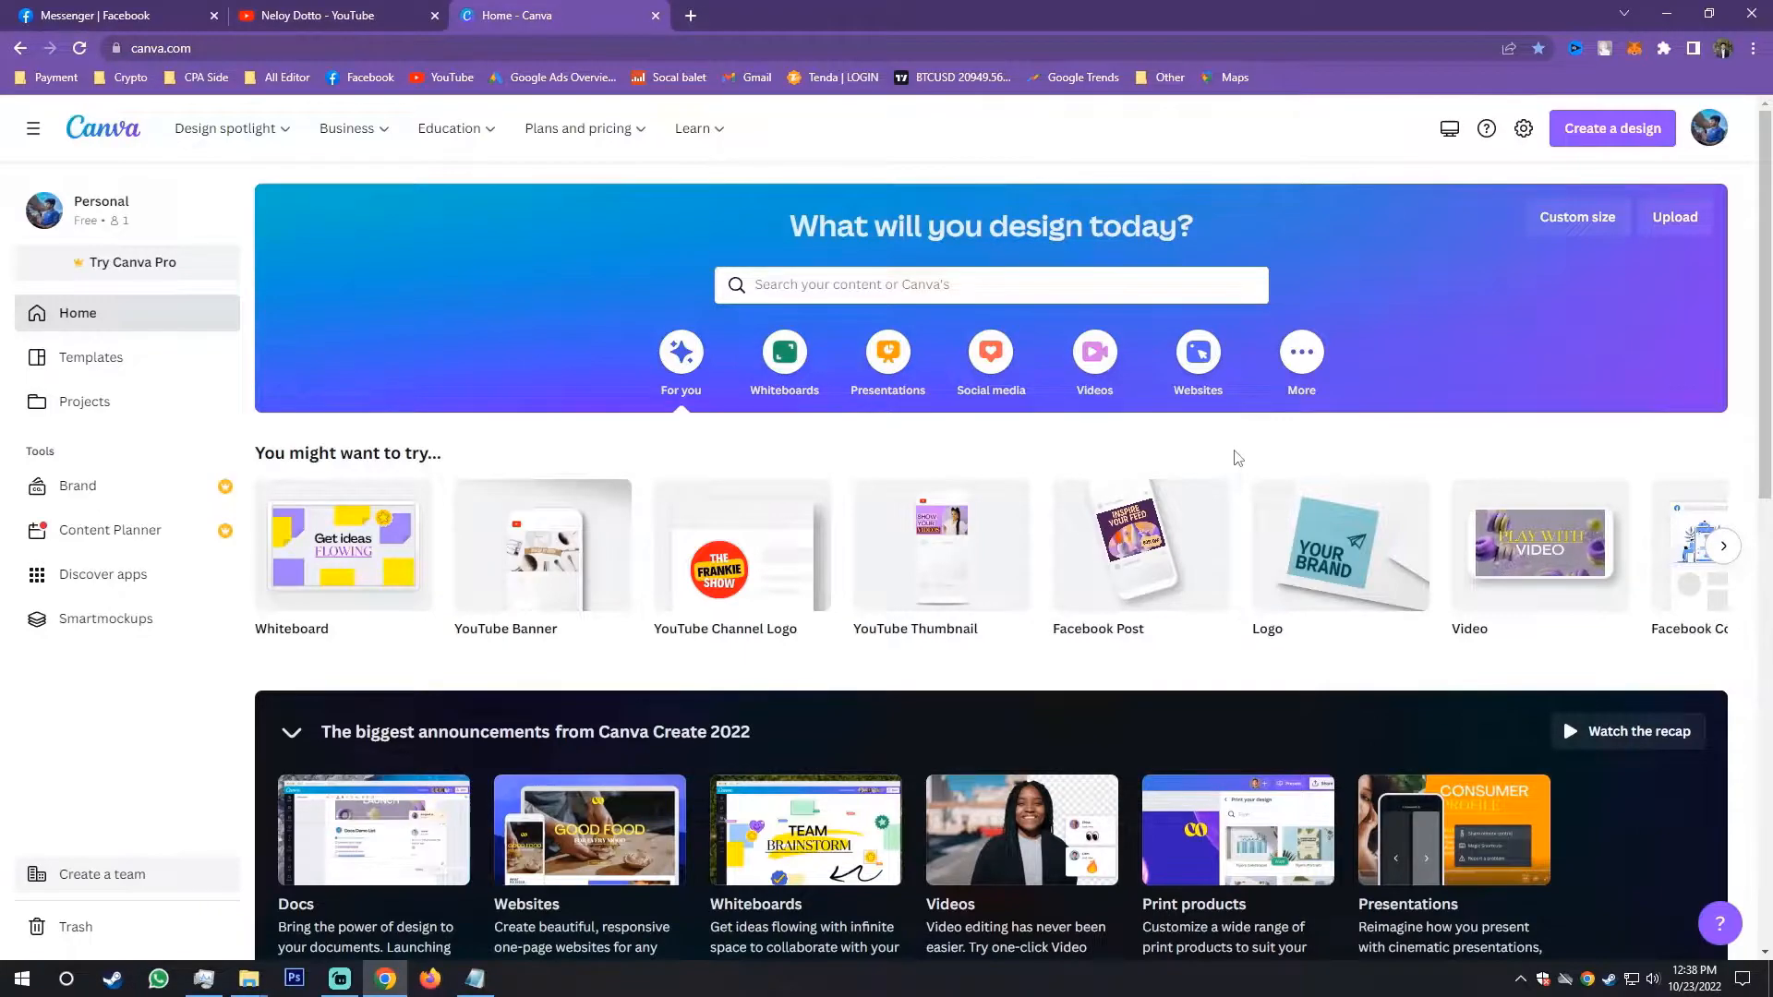
# Step: Search the templates for "youtube logo" and open the photographer design with the travel photo collage
pyautogui.click(922, 286)
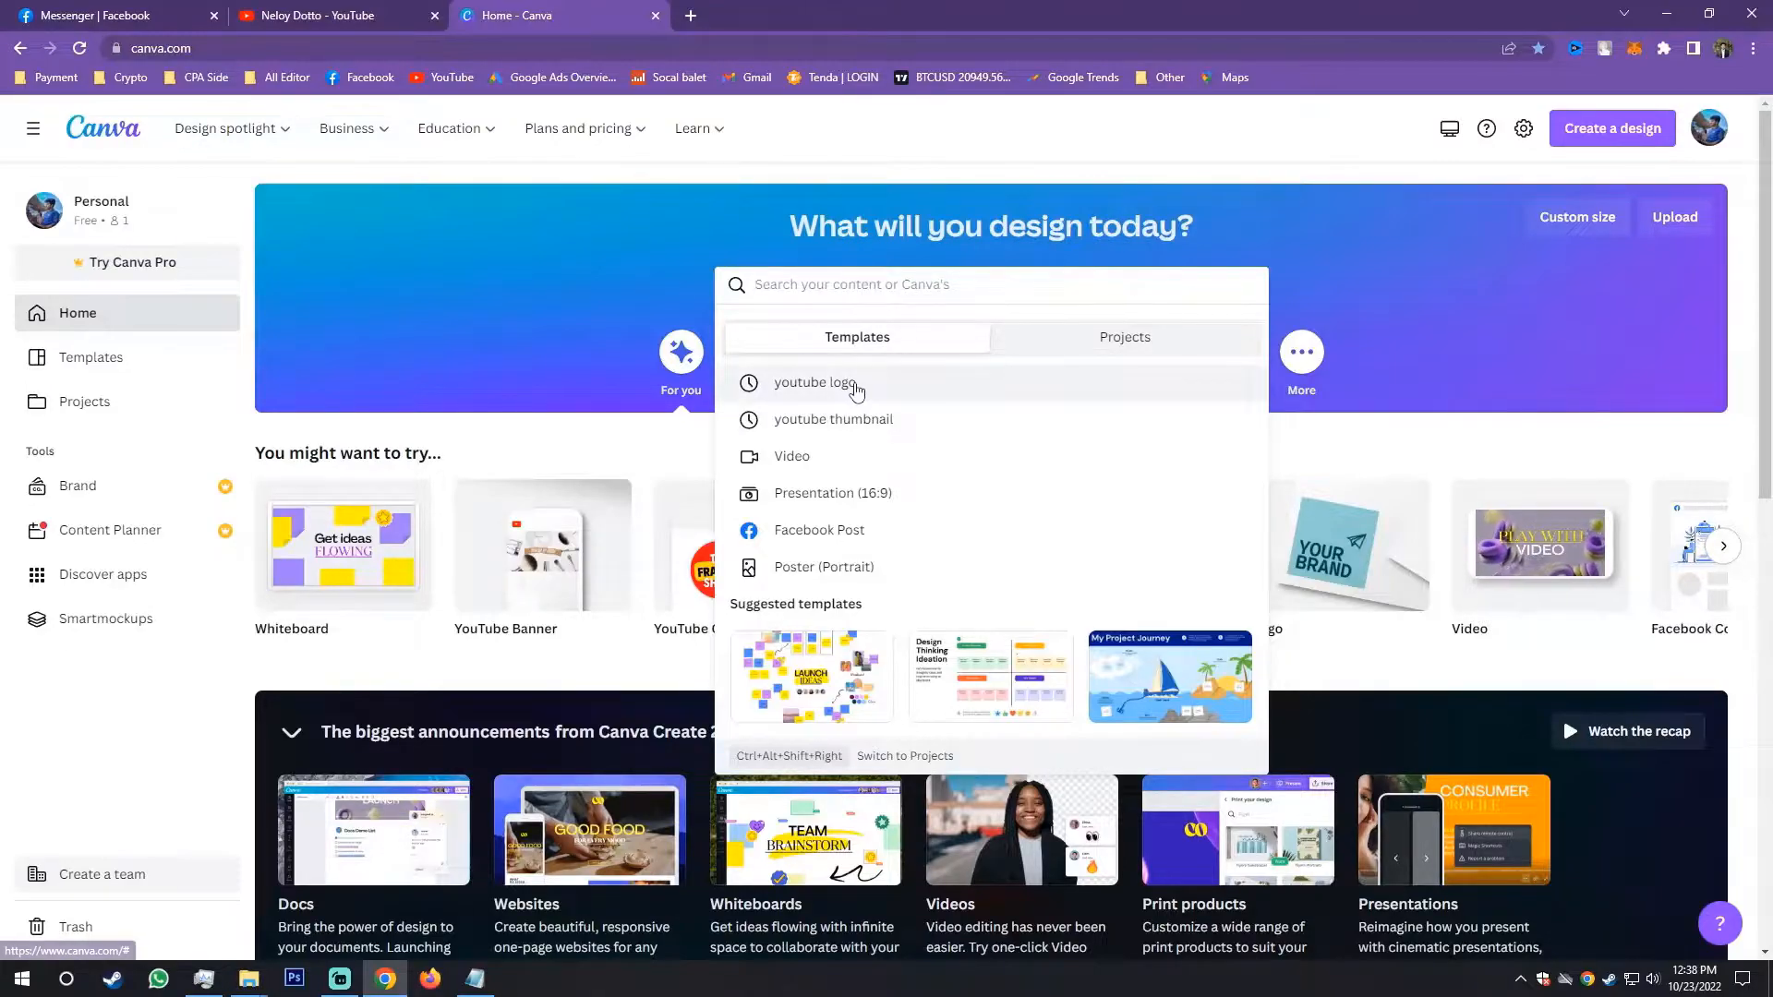
pyautogui.click(848, 386)
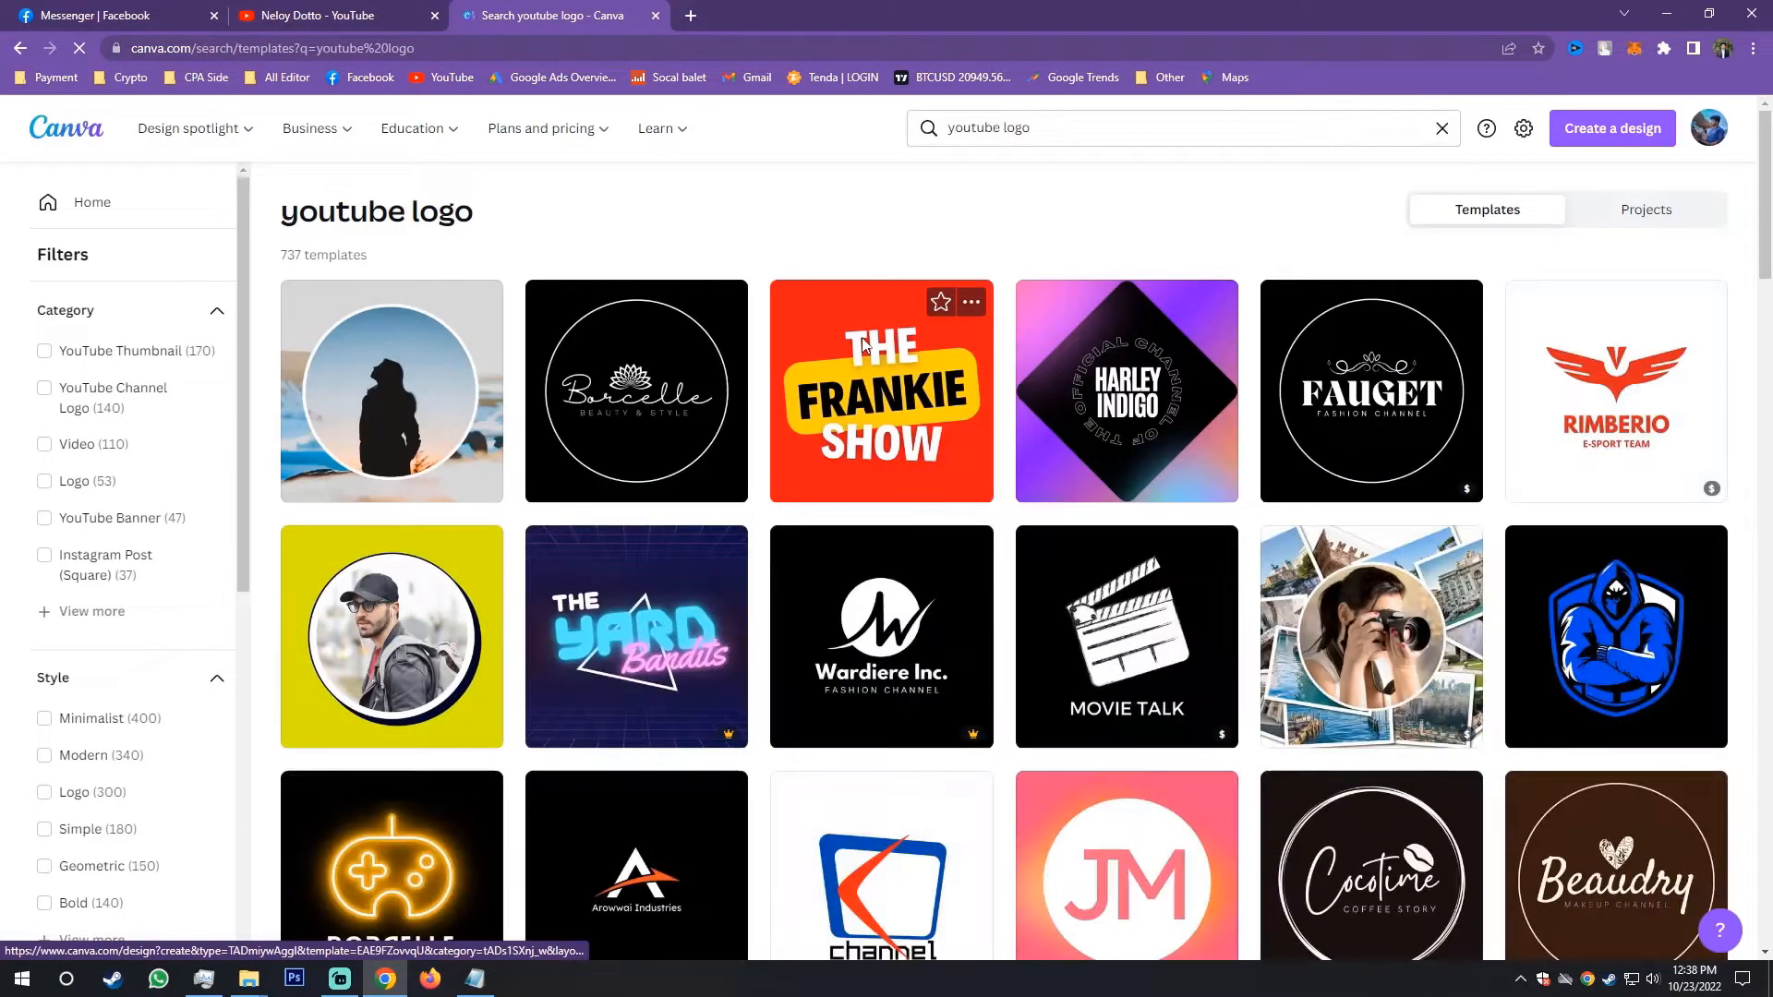
pyautogui.scroll(-5, 1090, 465)
pyautogui.scroll(-18, 1091, 463)
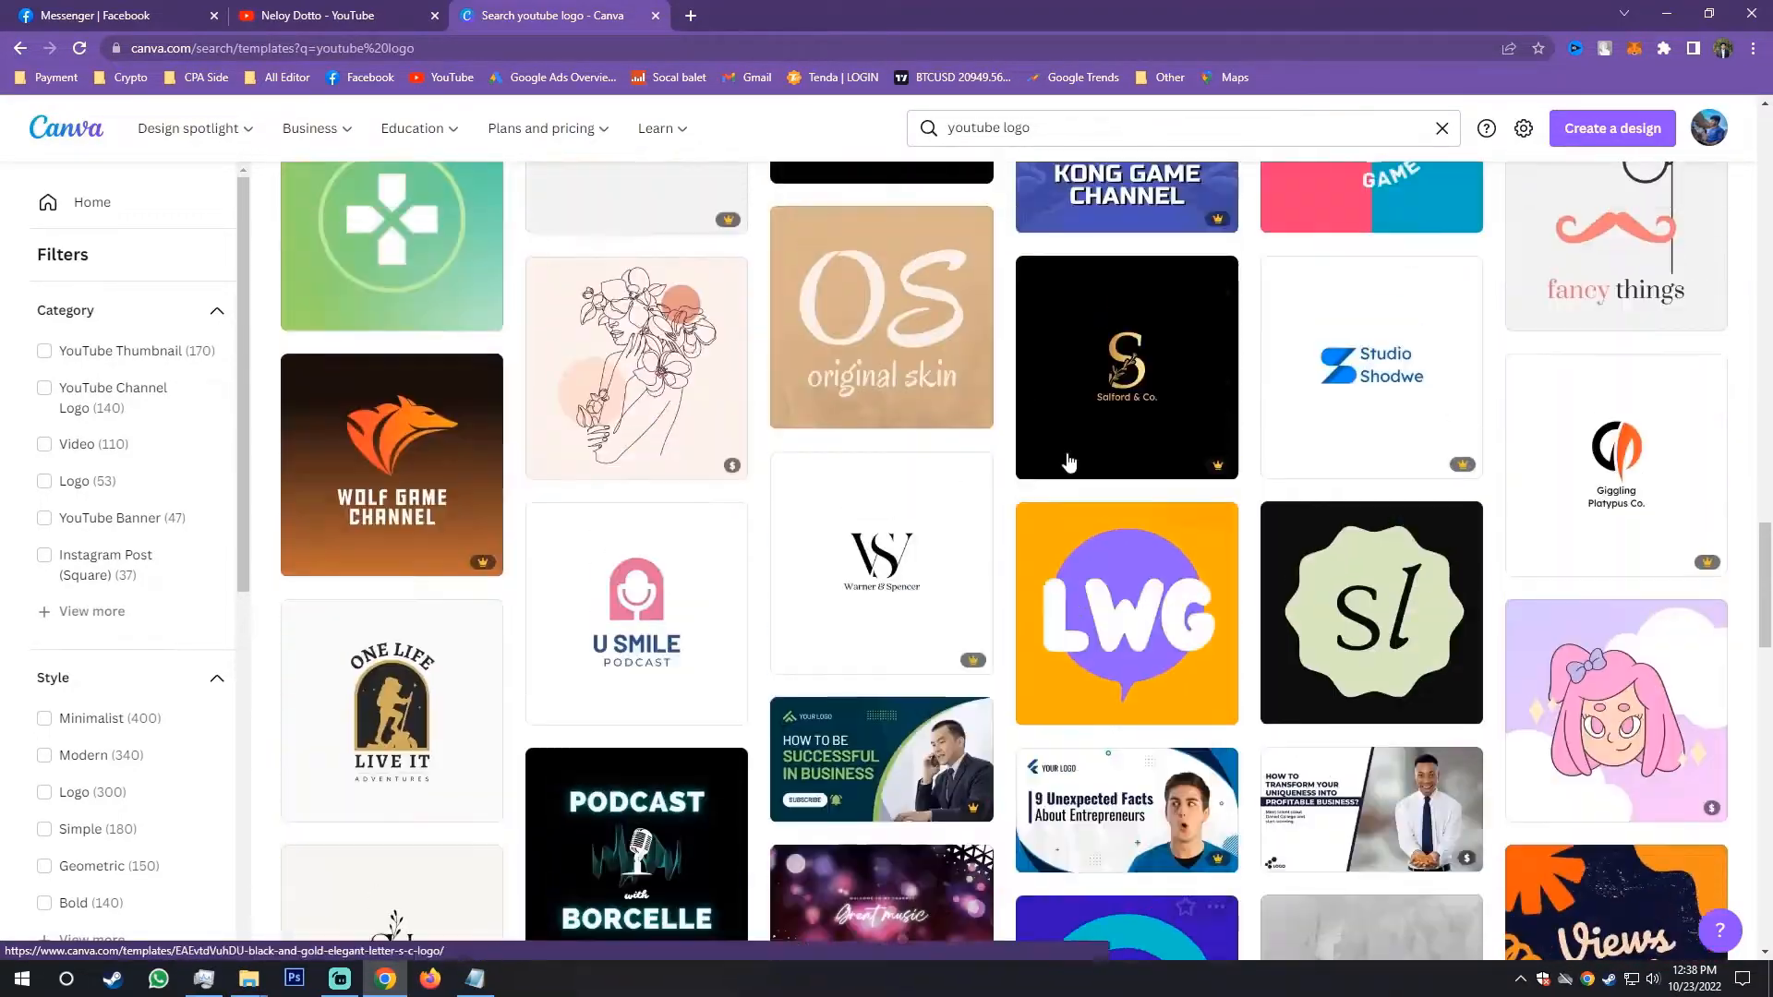
pyautogui.scroll(20, 1076, 471)
pyautogui.scroll(12, 1069, 456)
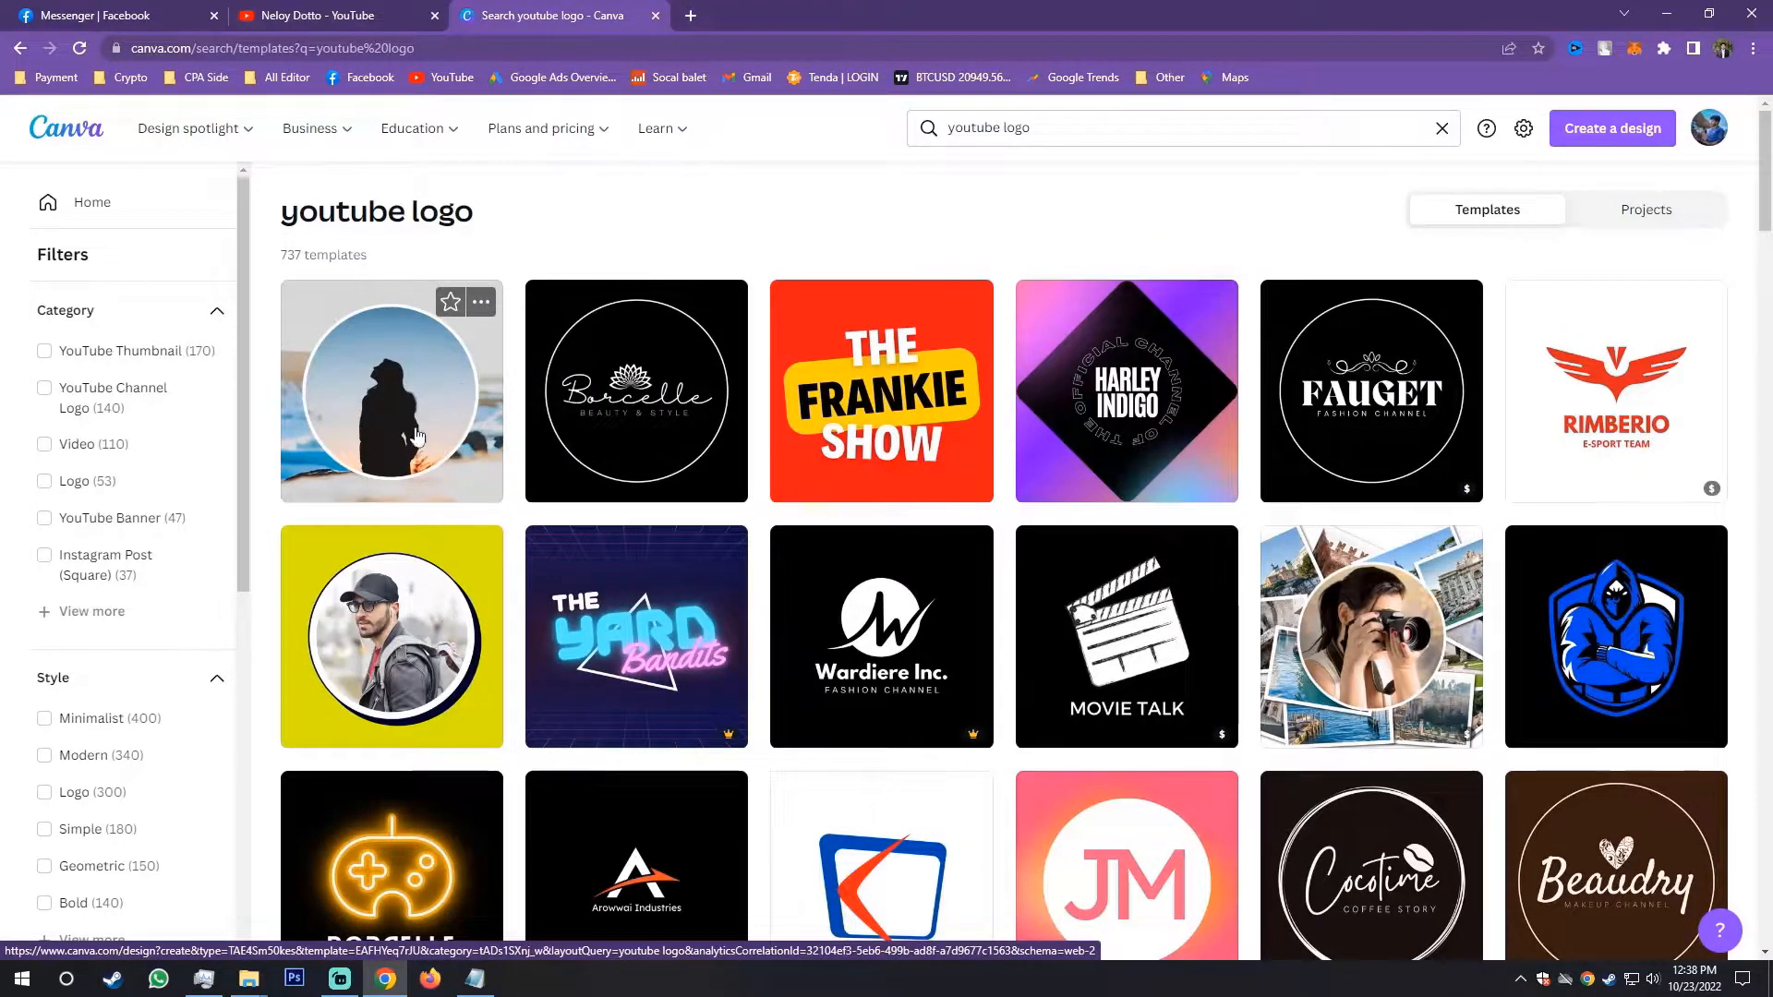
pyautogui.scroll(-3, 1340, 529)
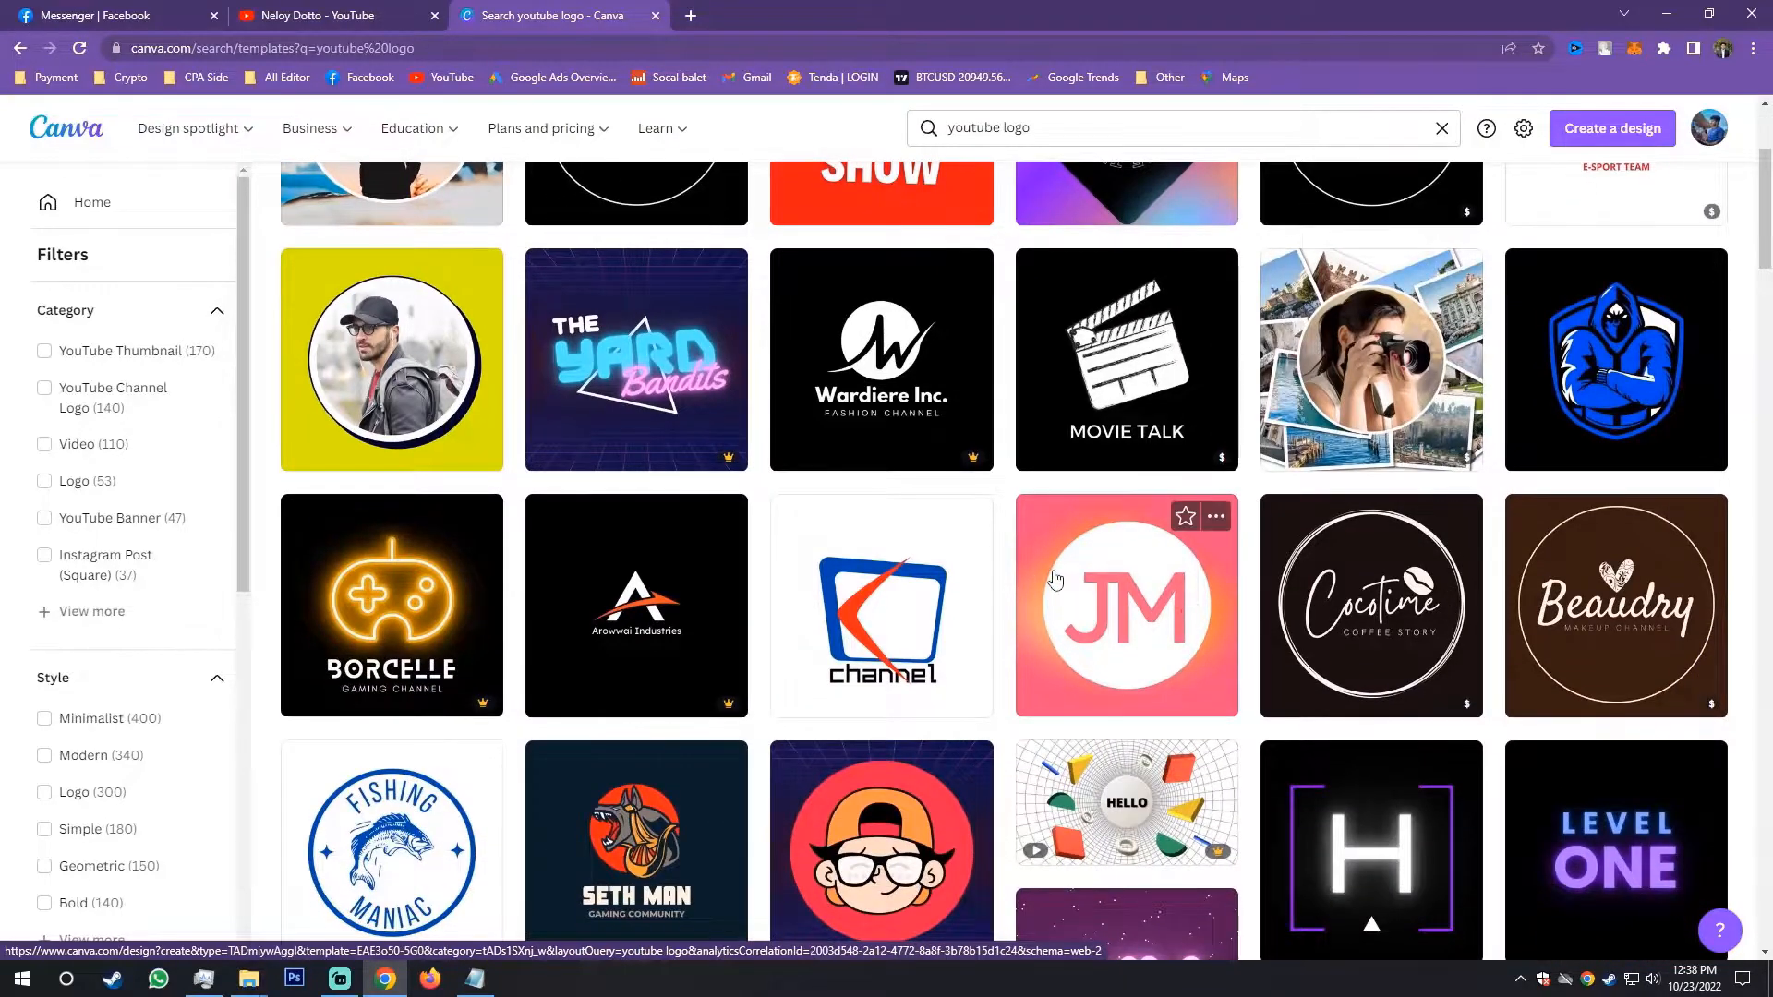
pyautogui.scroll(3, 685, 611)
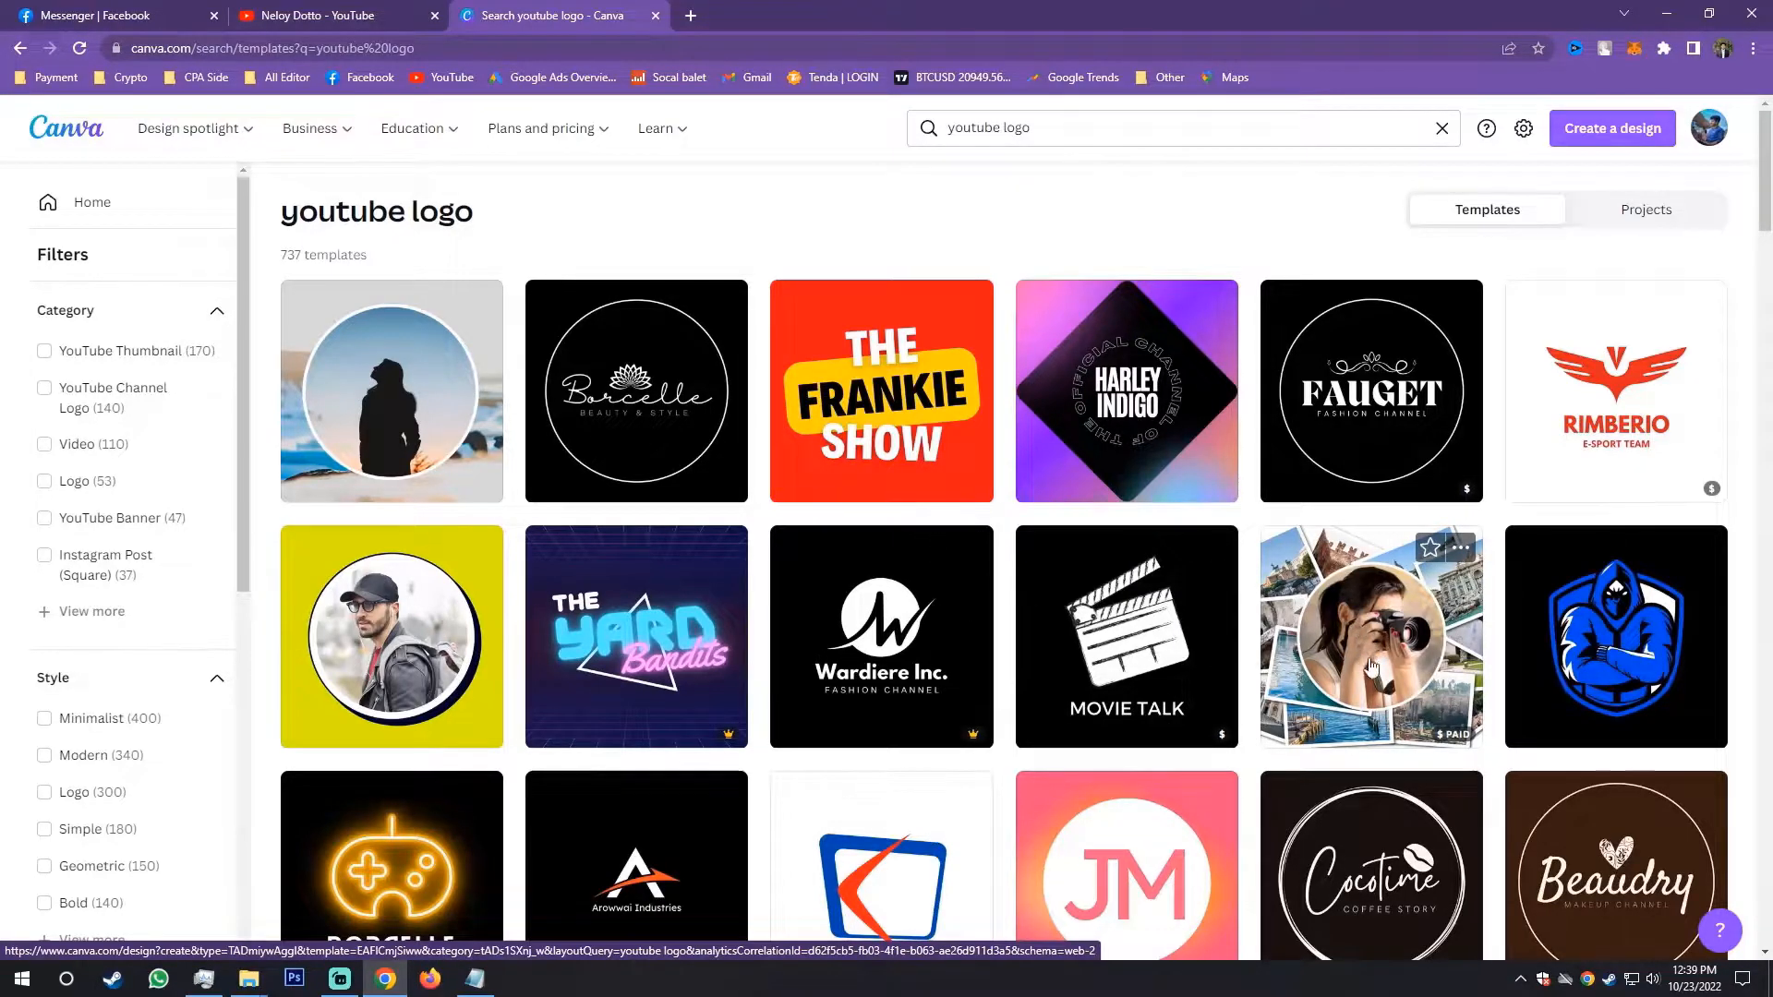
pyautogui.click(1370, 628)
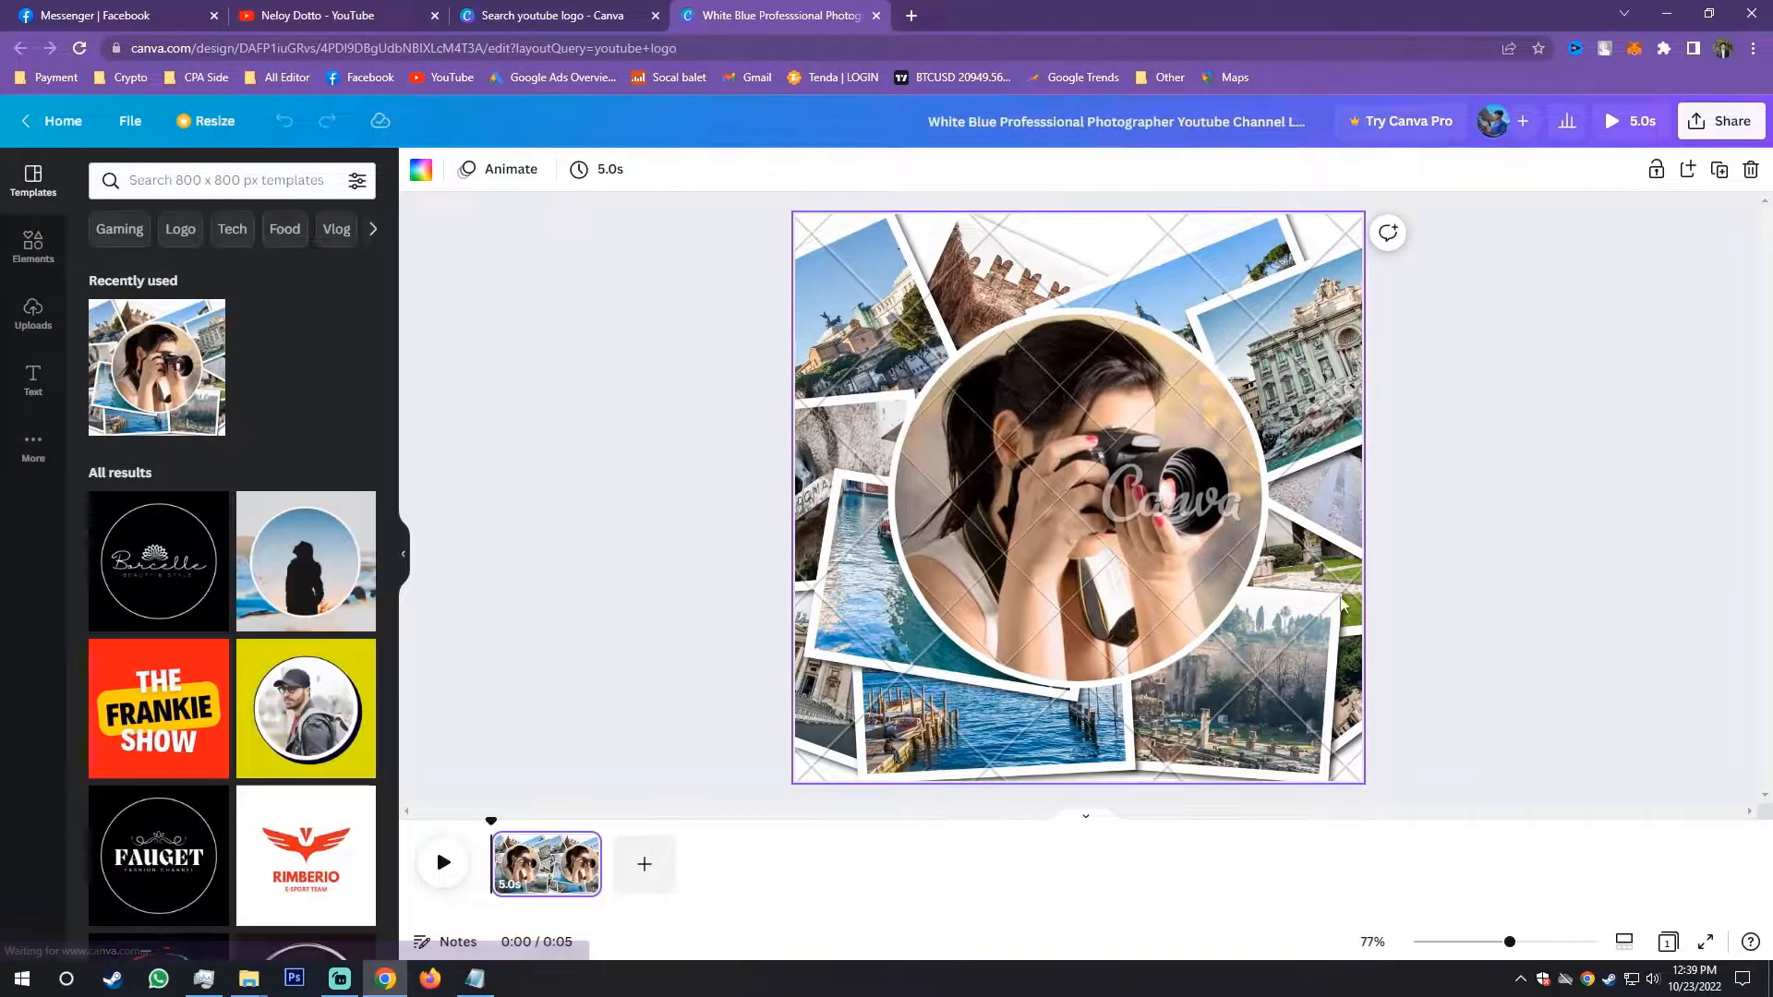
# Step: Move the circular photo of the woman with the camera slightly upward, keeping it horizontally centred on the collage
pyautogui.click(1101, 487)
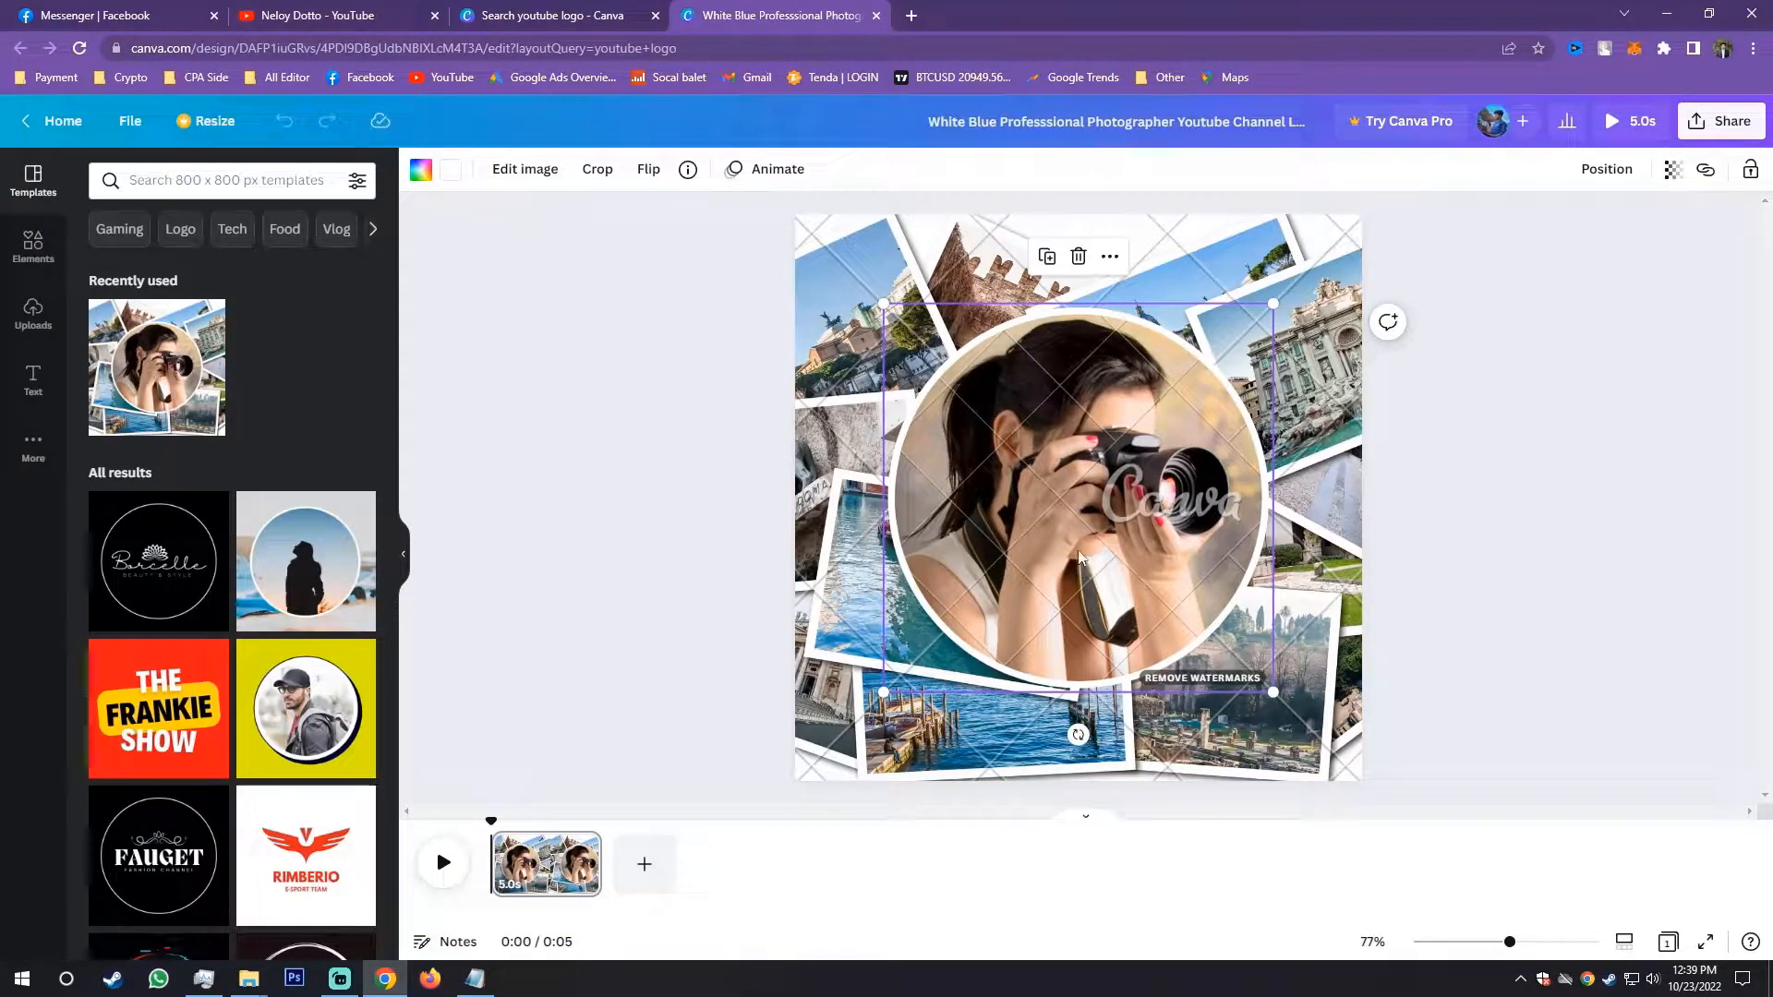
pyautogui.moveTo(1186, 545)
pyautogui.mouseDown()
pyautogui.moveTo(1175, 584)
pyautogui.moveTo(1273, 556)
pyautogui.moveTo(1174, 535)
pyautogui.moveTo(1214, 540)
pyautogui.moveTo(1186, 547)
pyautogui.mouseUp()
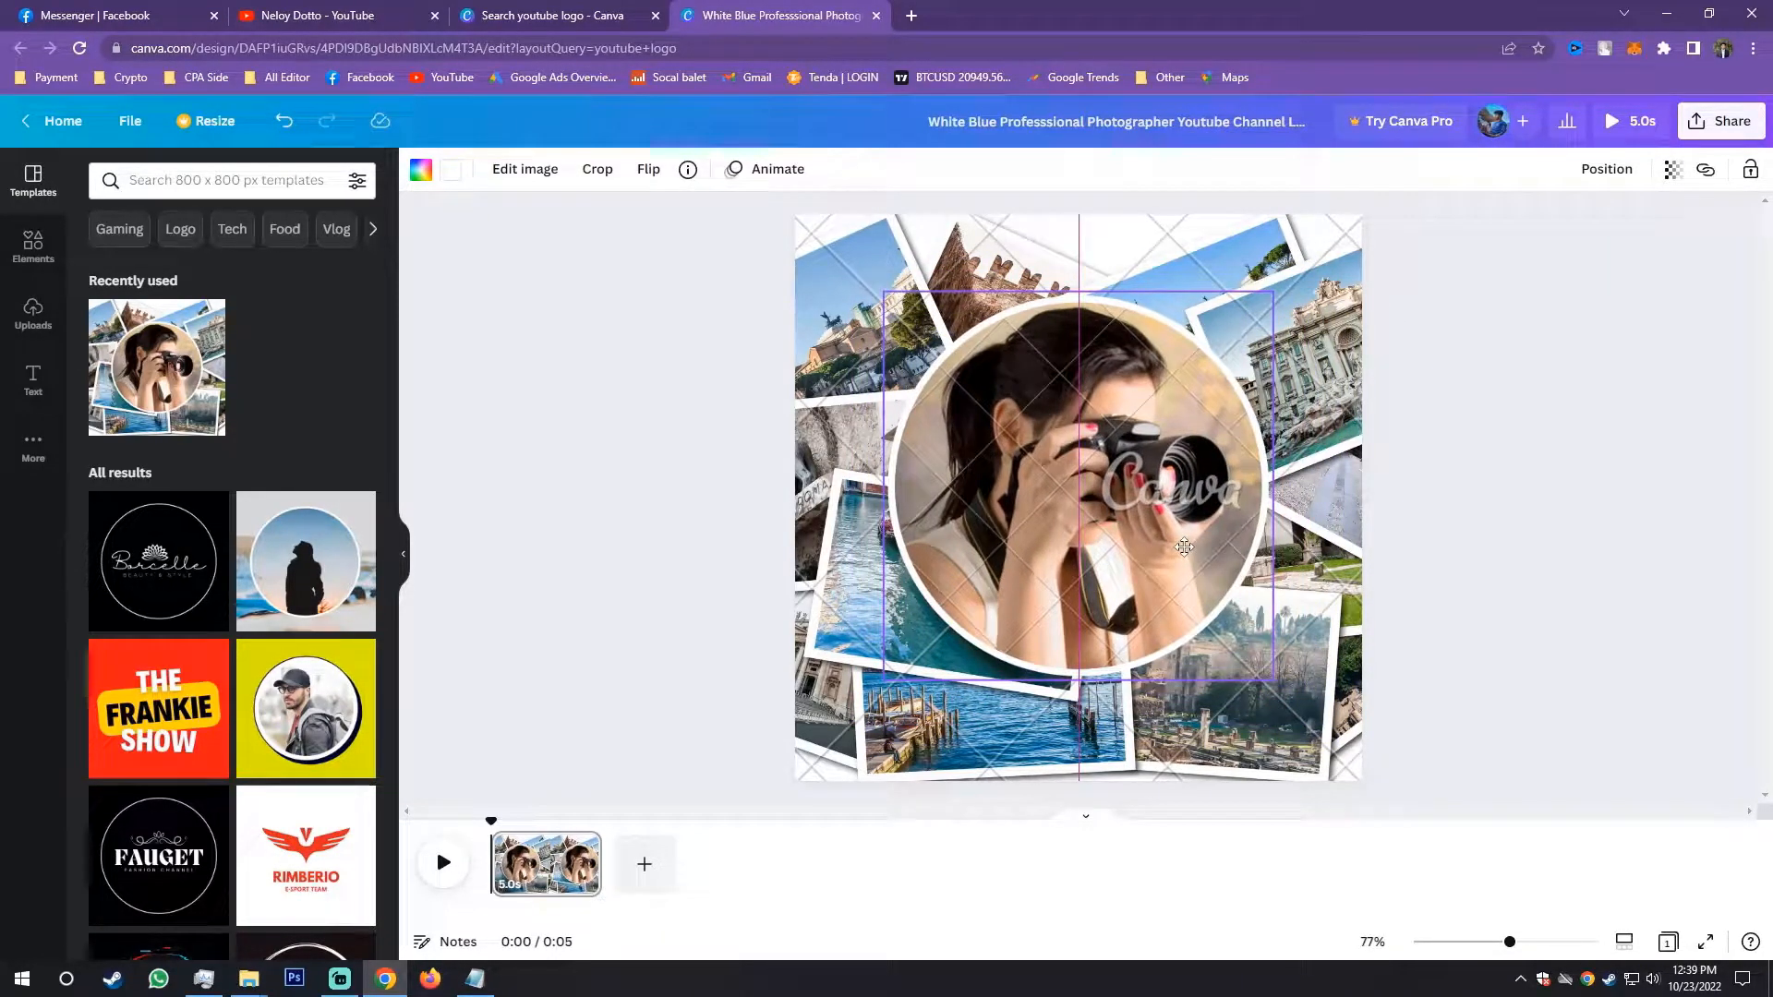
pyautogui.moveTo(1185, 547); pyautogui.dragTo(1185, 548)
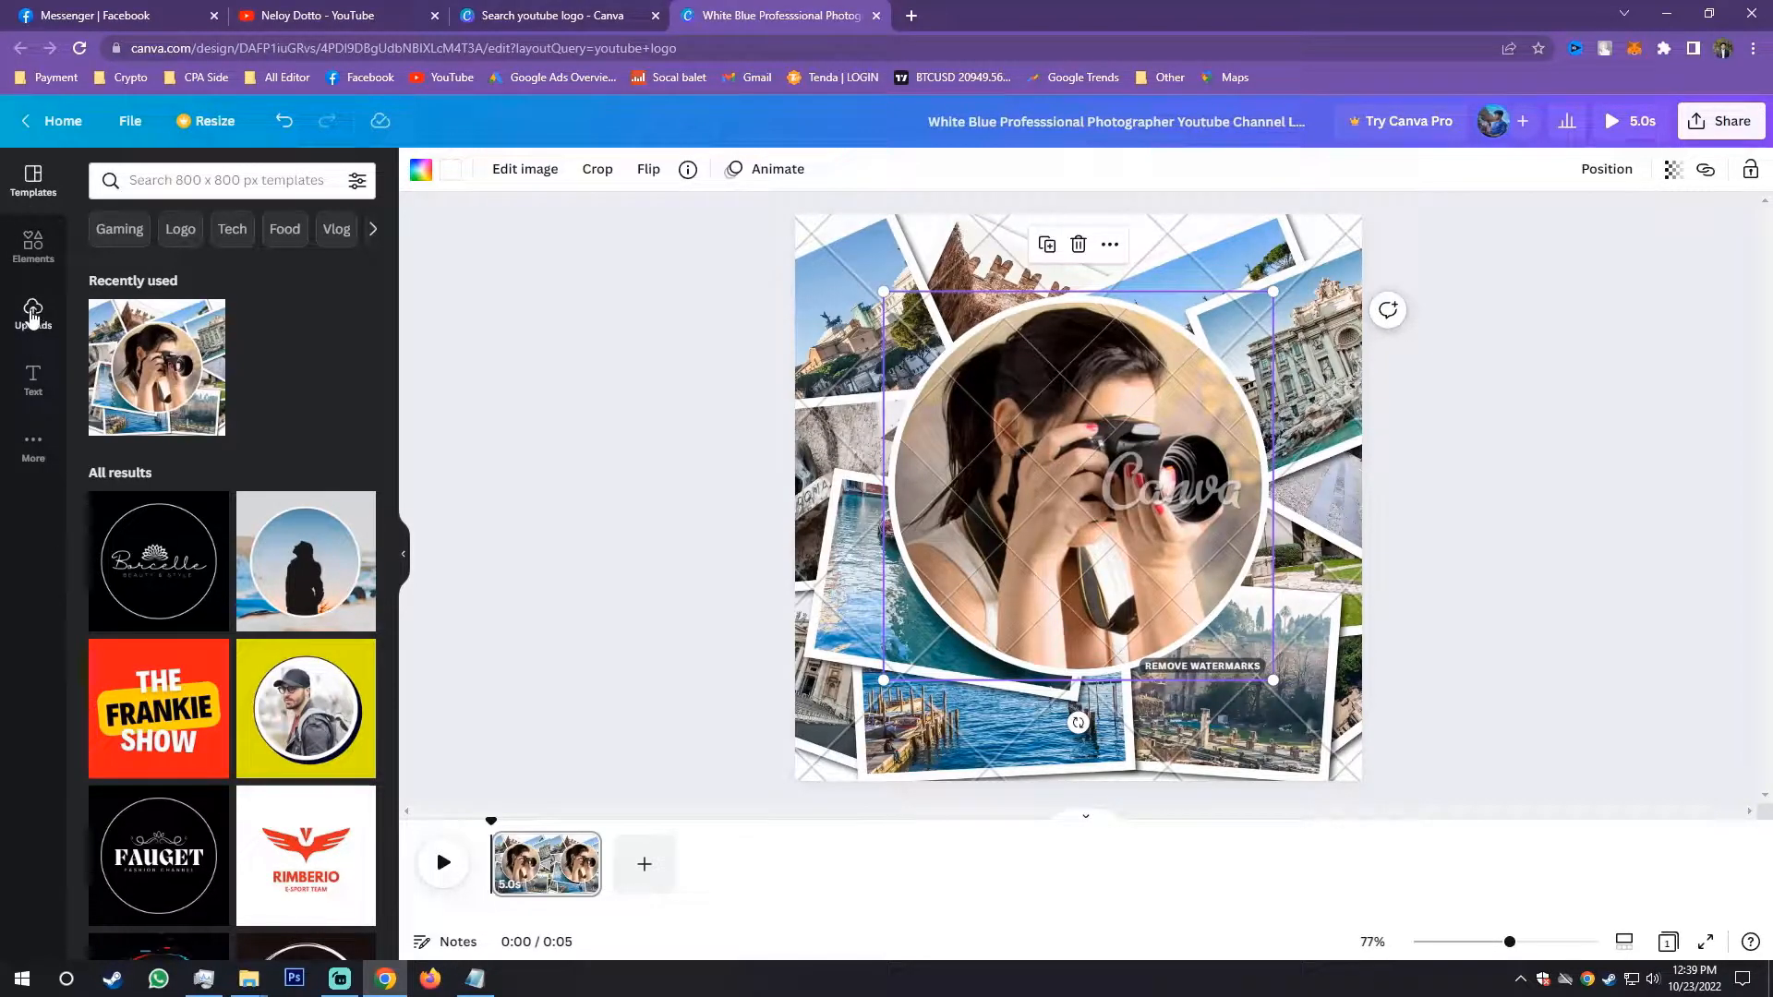
# Step: Add the uploaded background-free portrait of the man in the dark suit to the design, over the collage's lower part
pyautogui.click(34, 313)
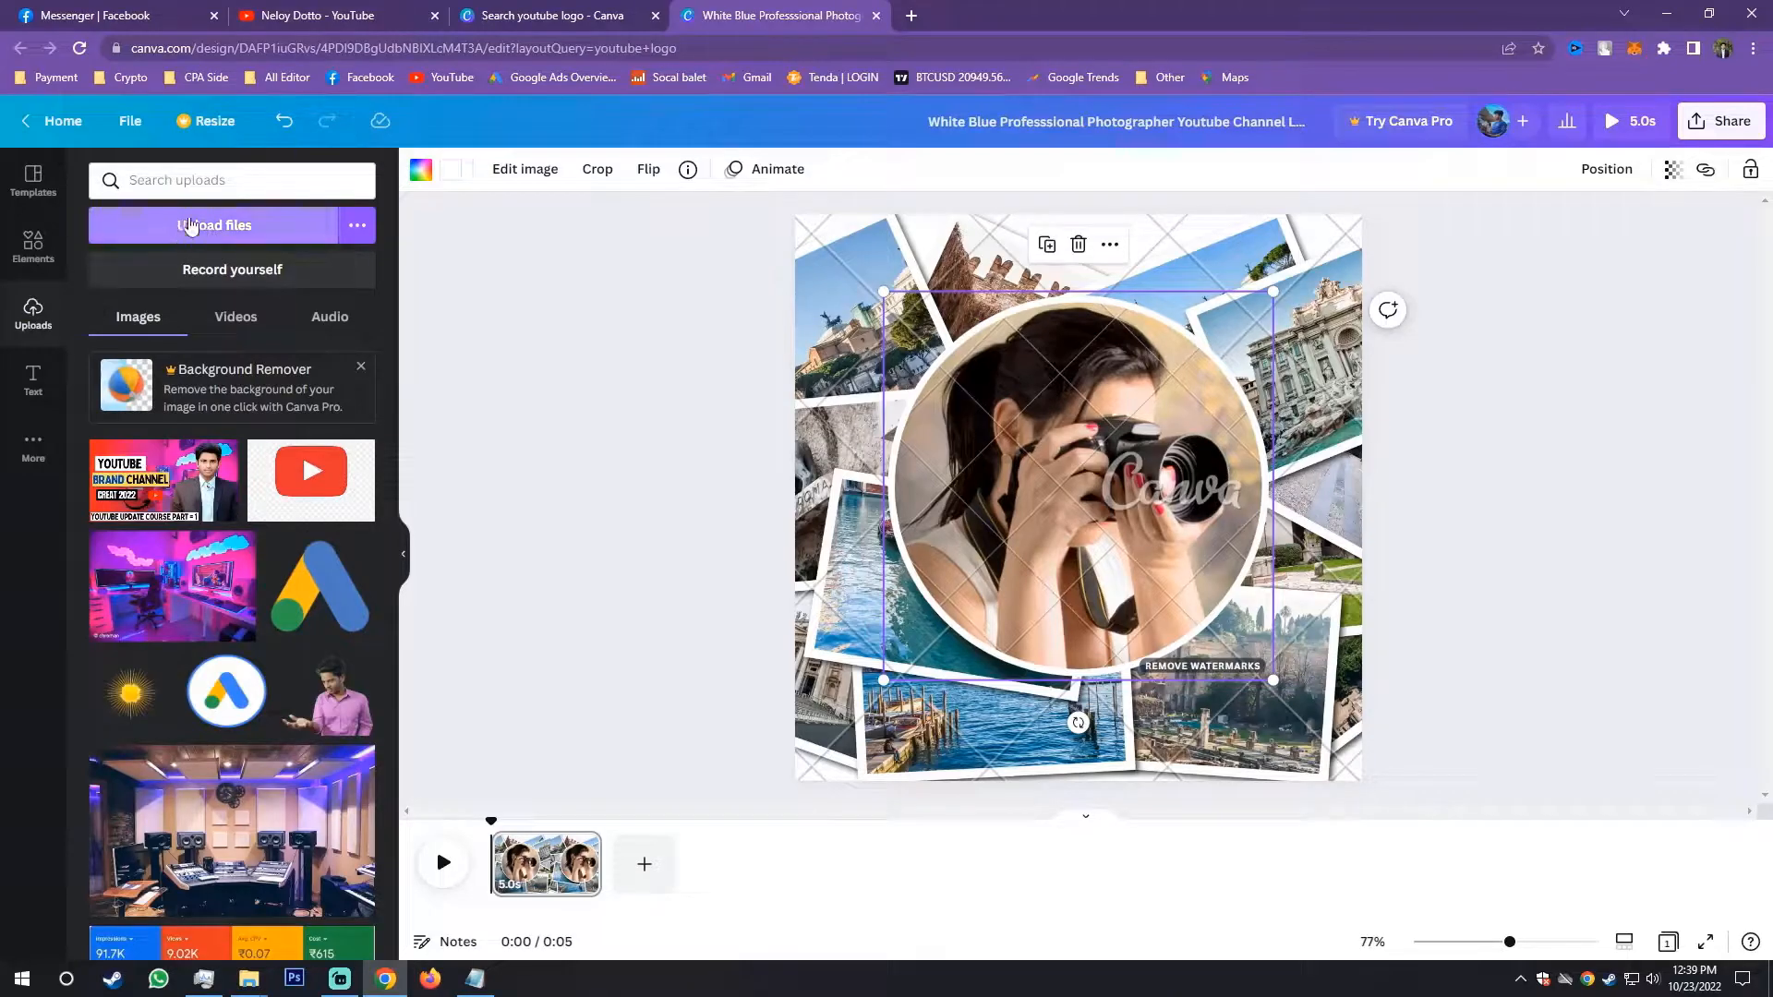
pyautogui.click(235, 238)
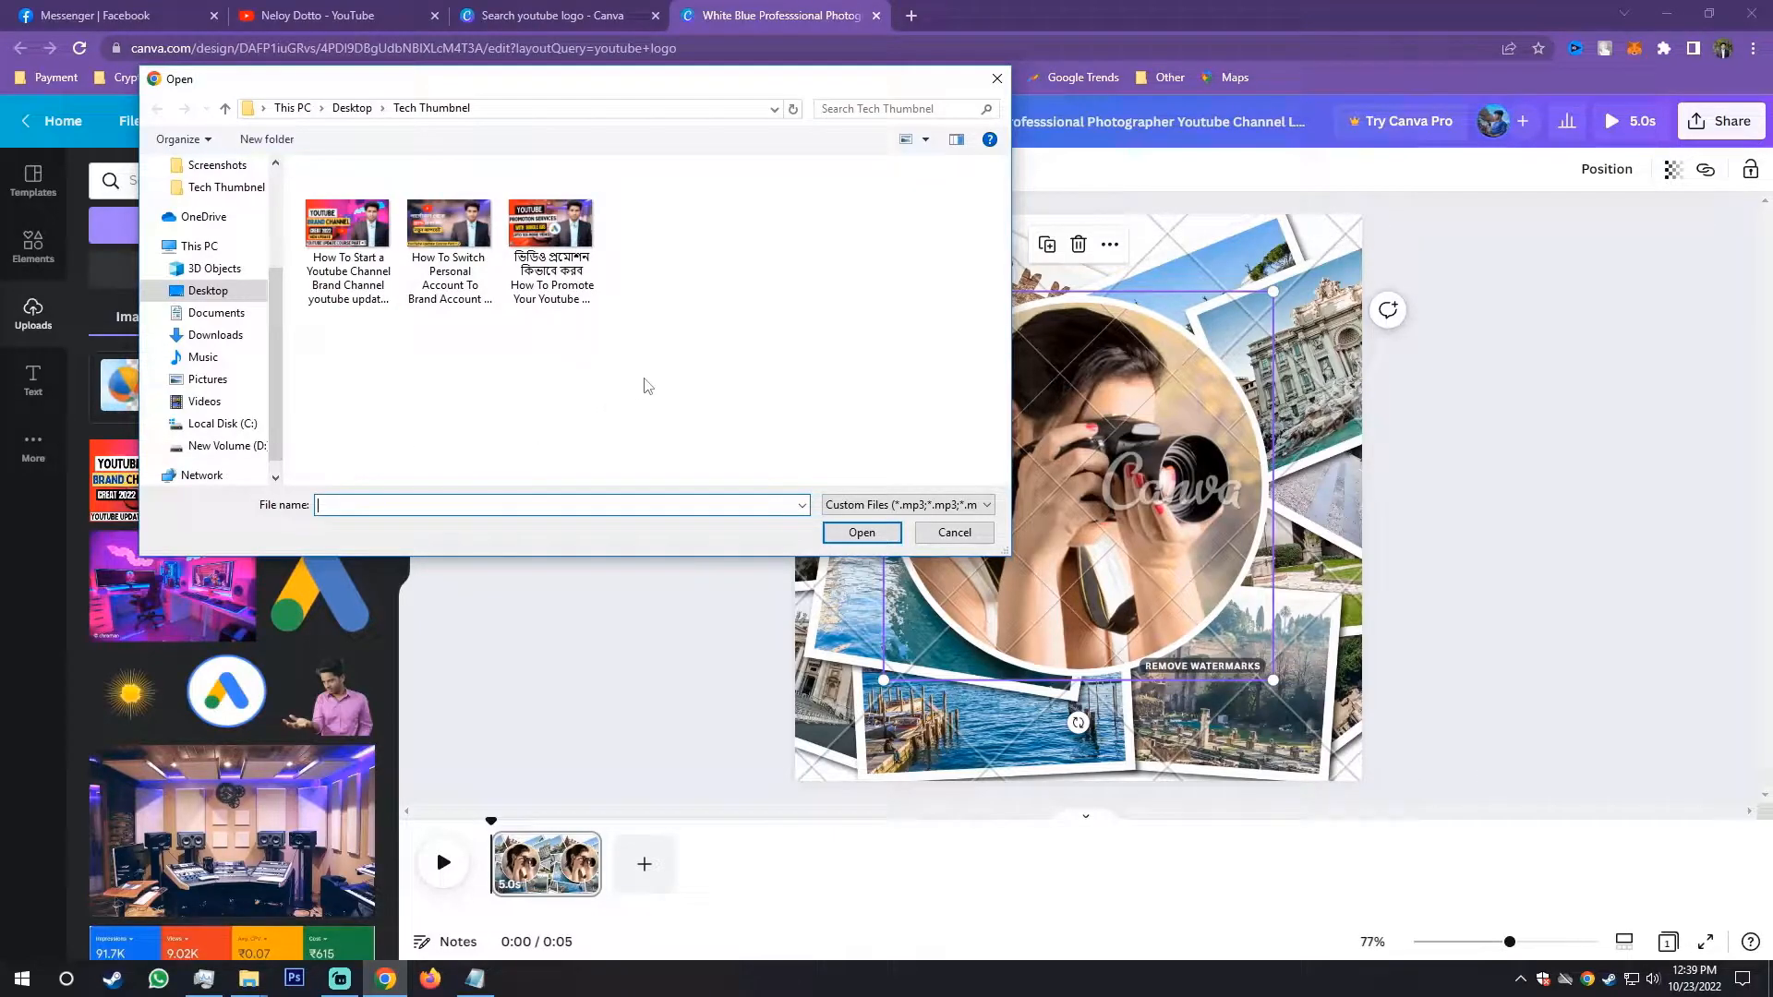
pyautogui.click(953, 533)
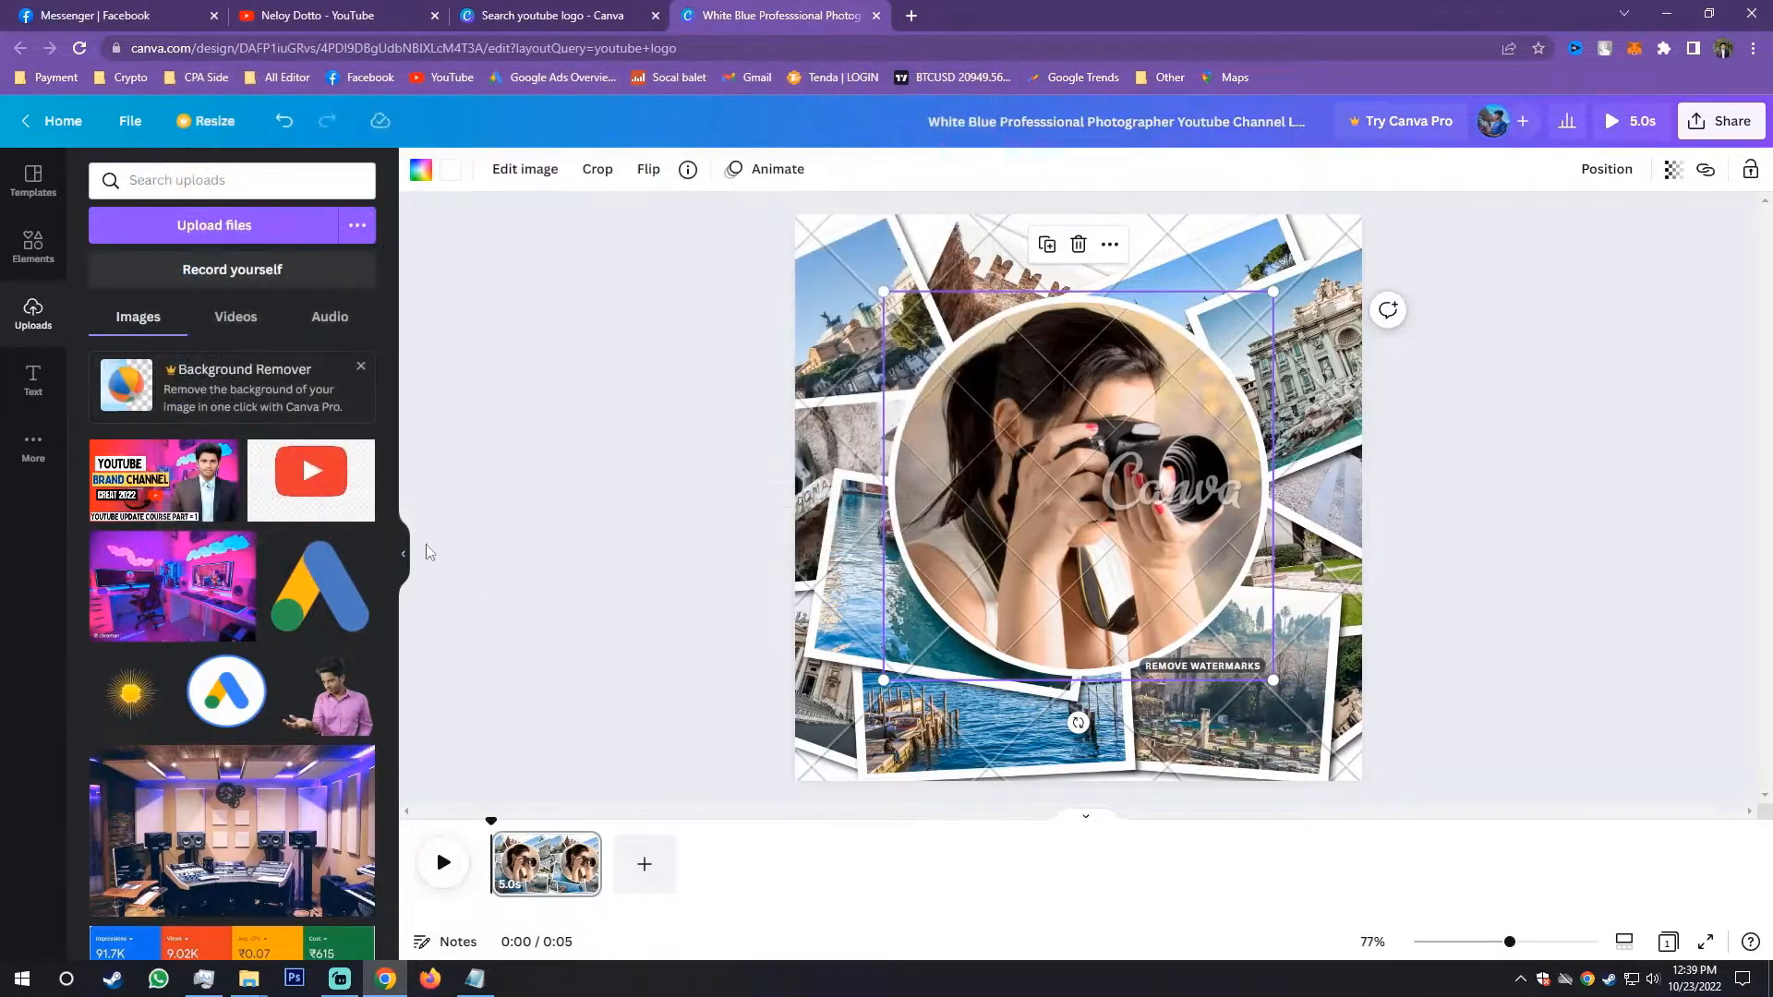
pyautogui.scroll(-2, 245, 628)
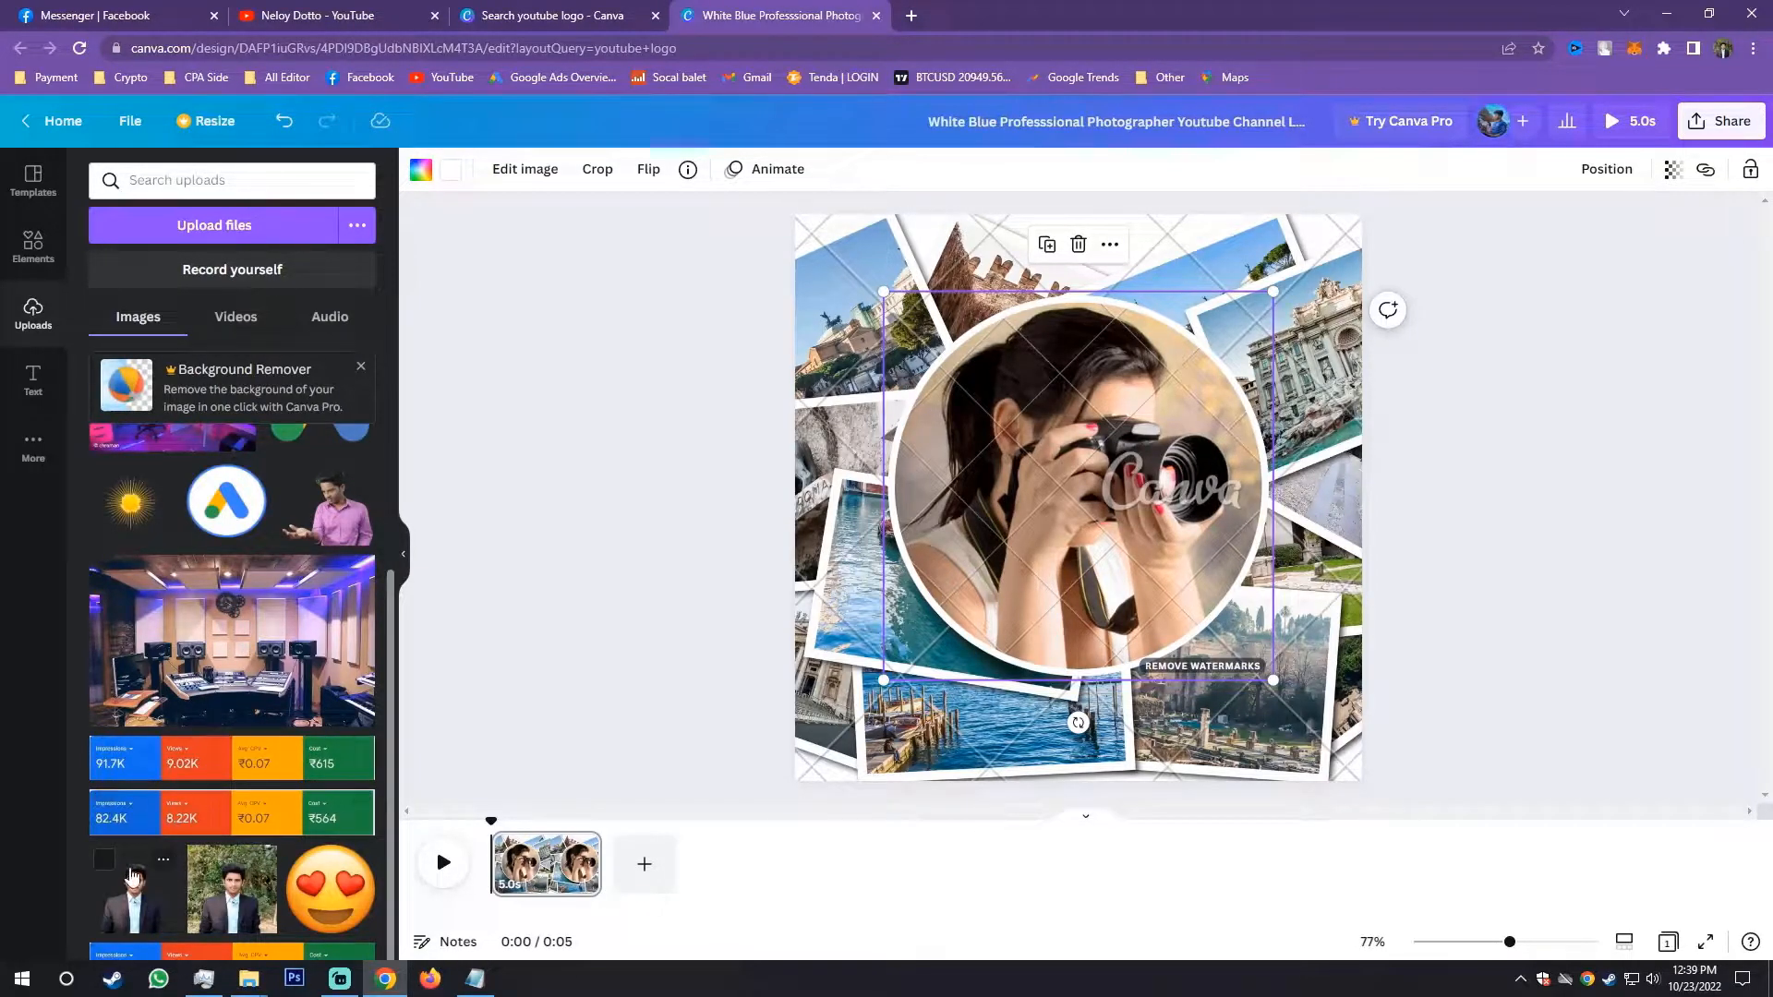
pyautogui.moveTo(121, 905); pyautogui.dragTo(1091, 671)
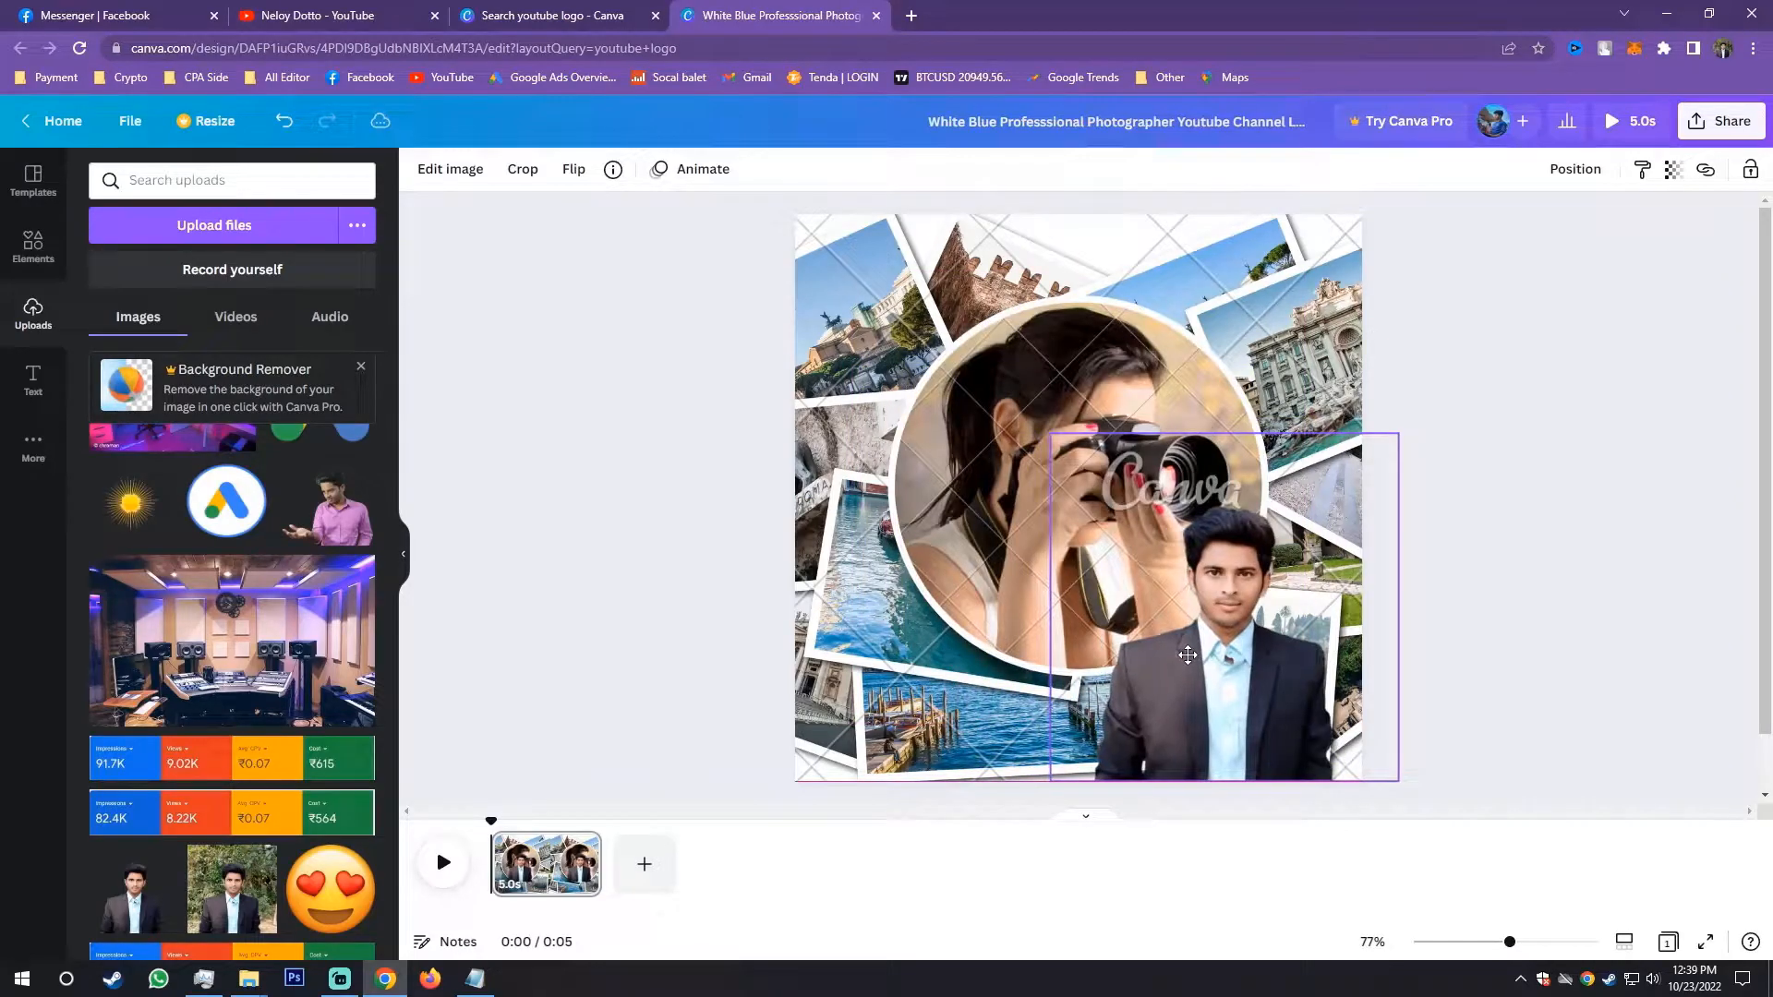
# Step: Try the uploaded portrait with the leafy background on the design, and delete it from the page
pyautogui.click(222, 886)
pyautogui.moveTo(1100, 478); pyautogui.dragTo(965, 683)
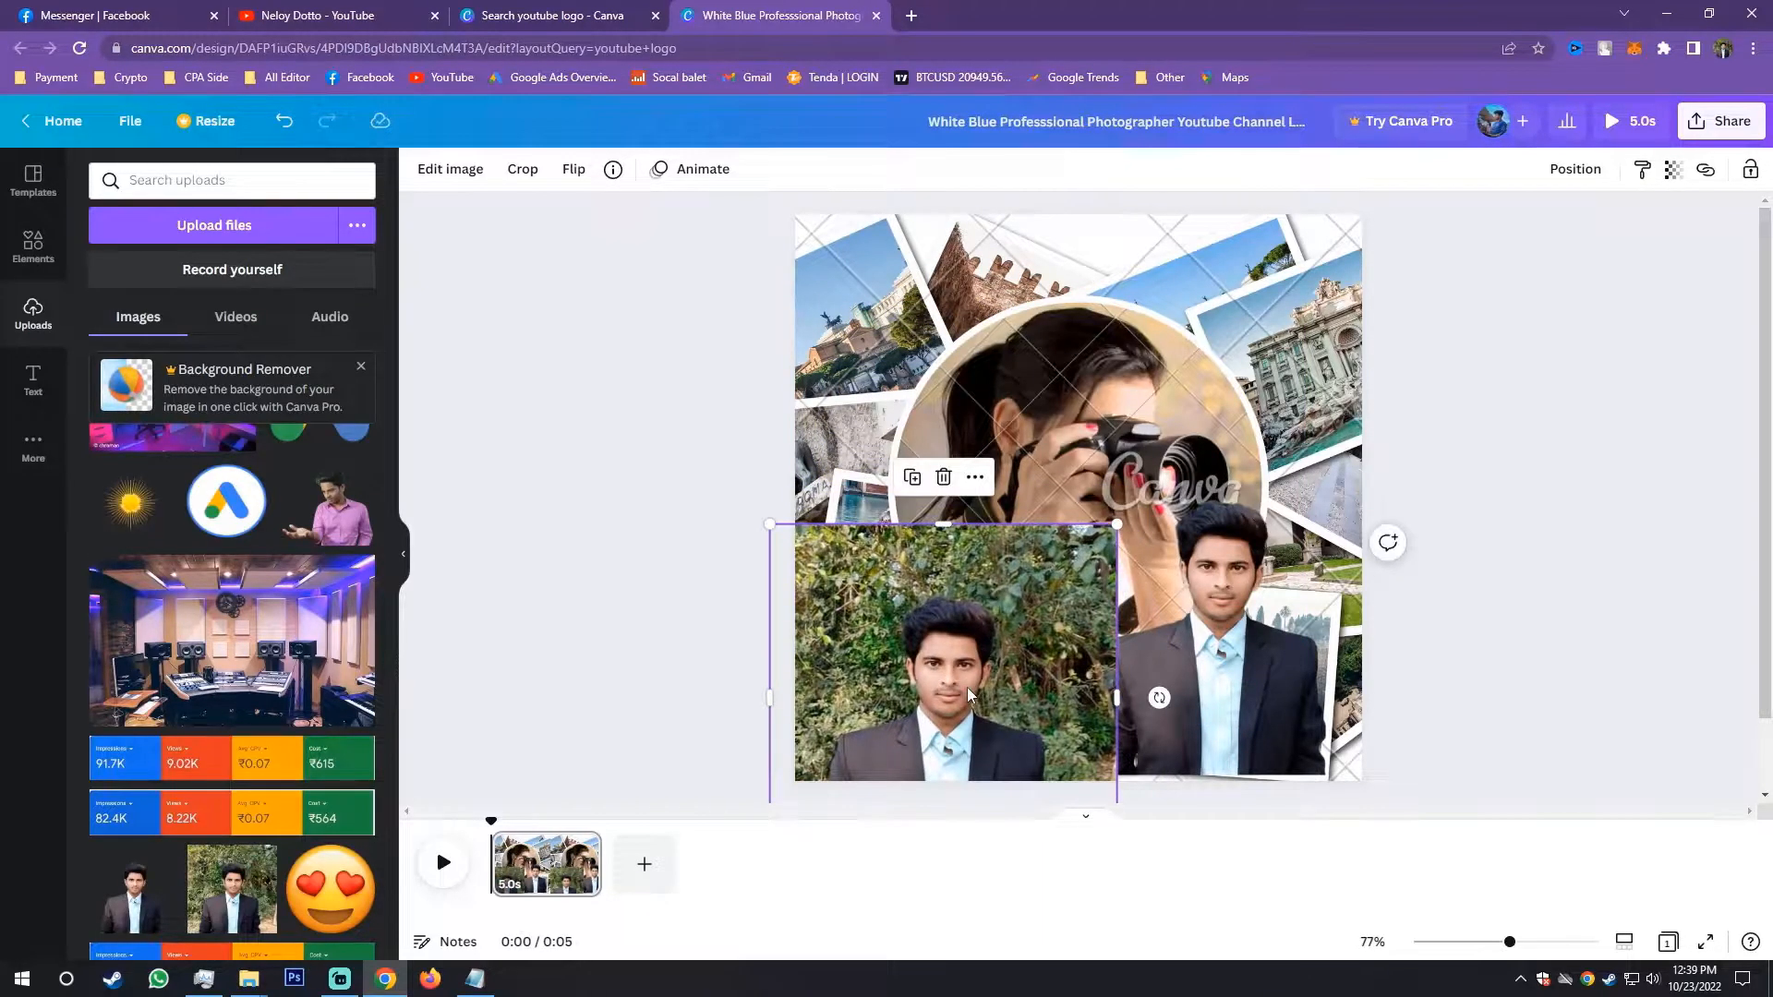
pyautogui.press('Delete')
# Step: Replace the woman's photo in the circular frame with the background-free portrait of the man in the suit
pyautogui.click(1196, 706)
pyautogui.moveTo(1196, 706); pyautogui.dragTo(1278, 722)
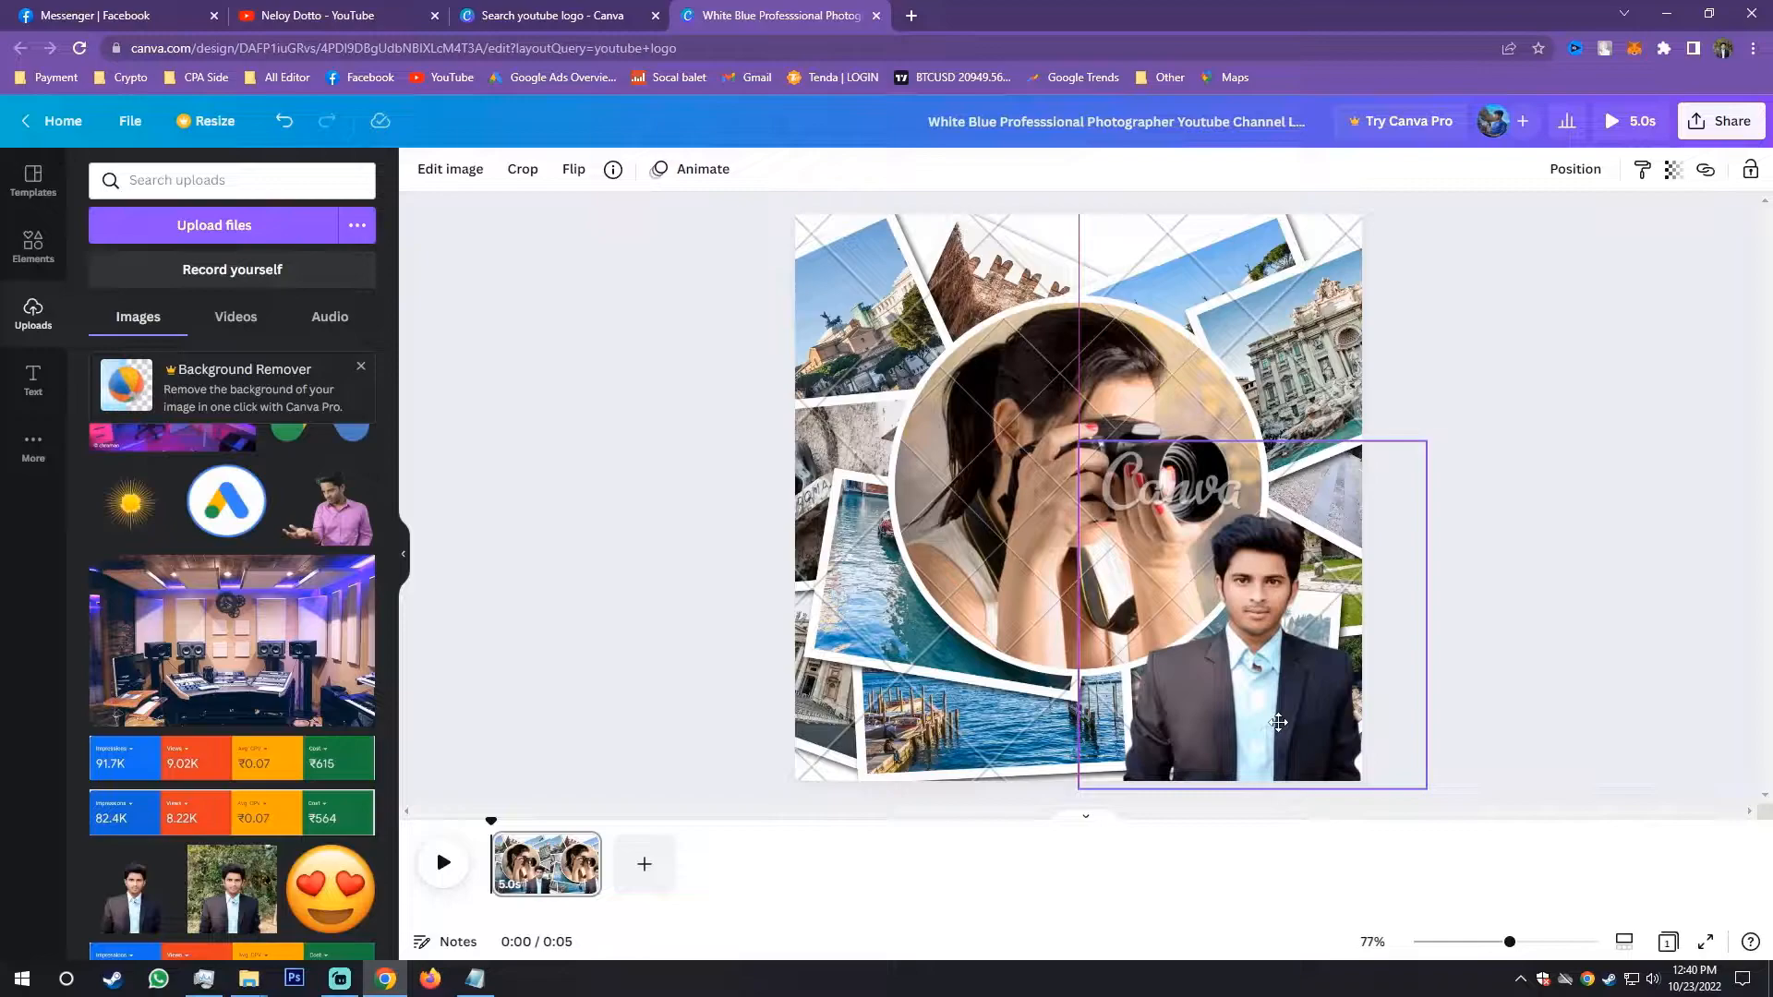
pyautogui.moveTo(1278, 722); pyautogui.dragTo(1277, 717)
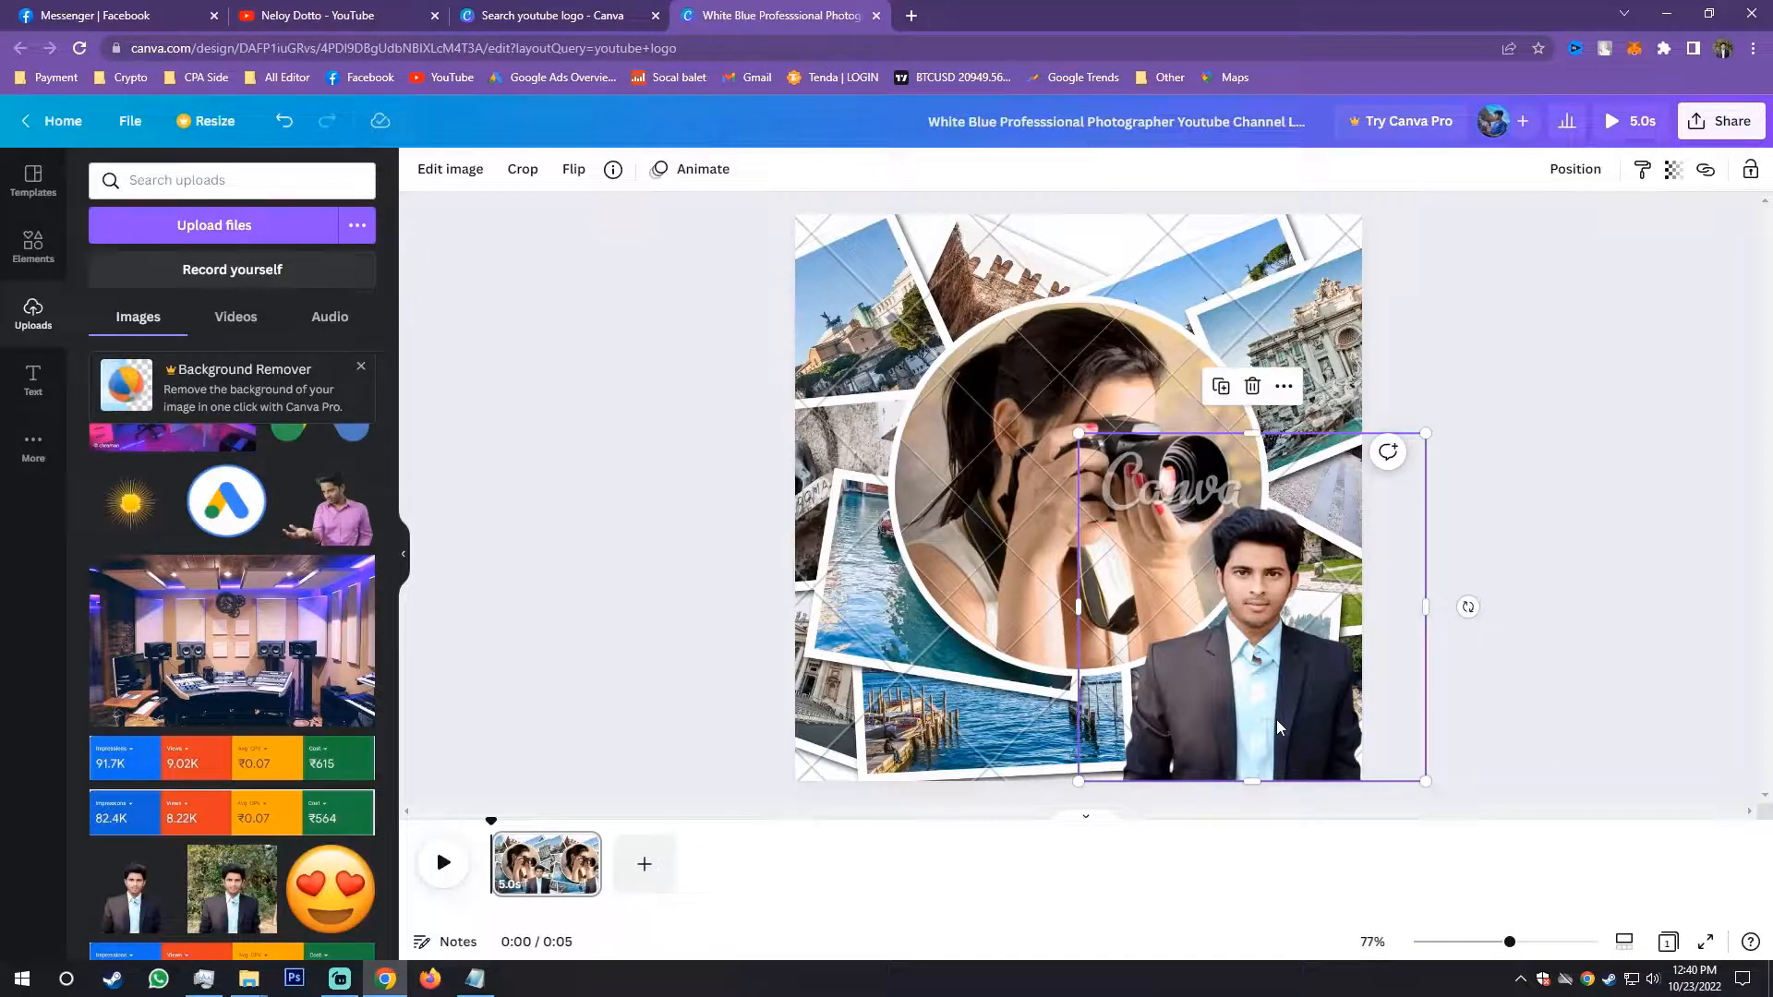
pyautogui.moveTo(1270, 709); pyautogui.dragTo(1349, 720)
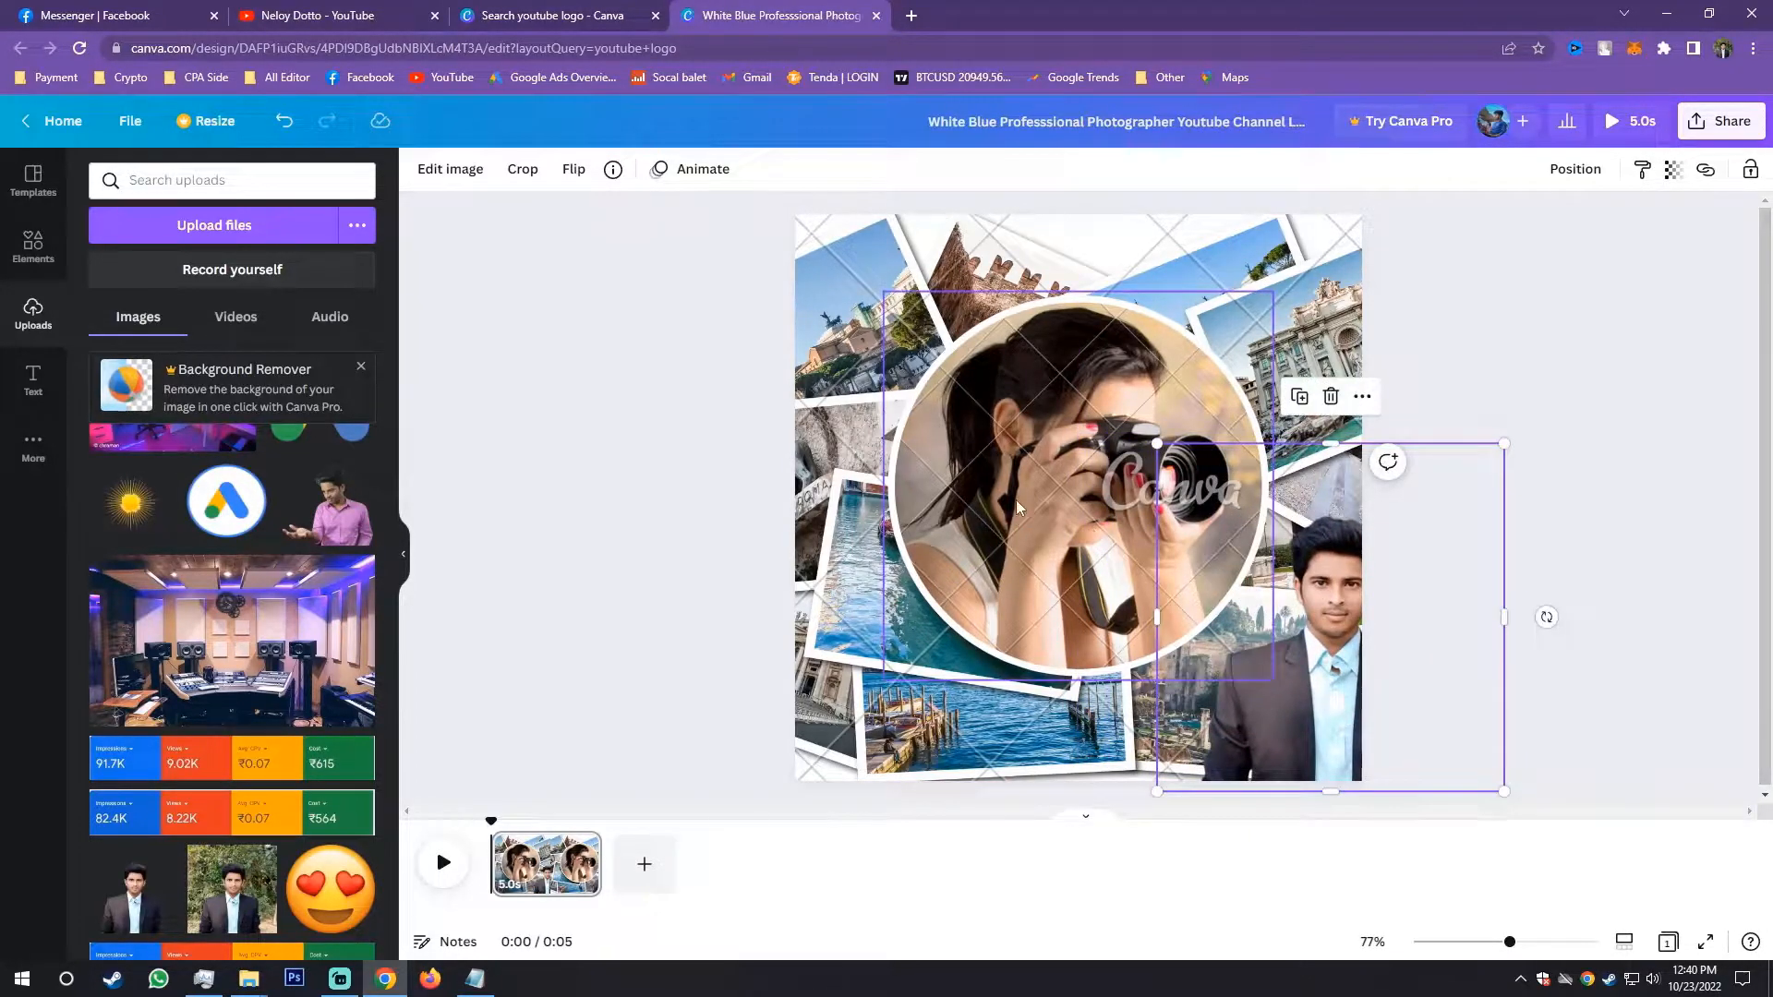
pyautogui.click(1063, 489)
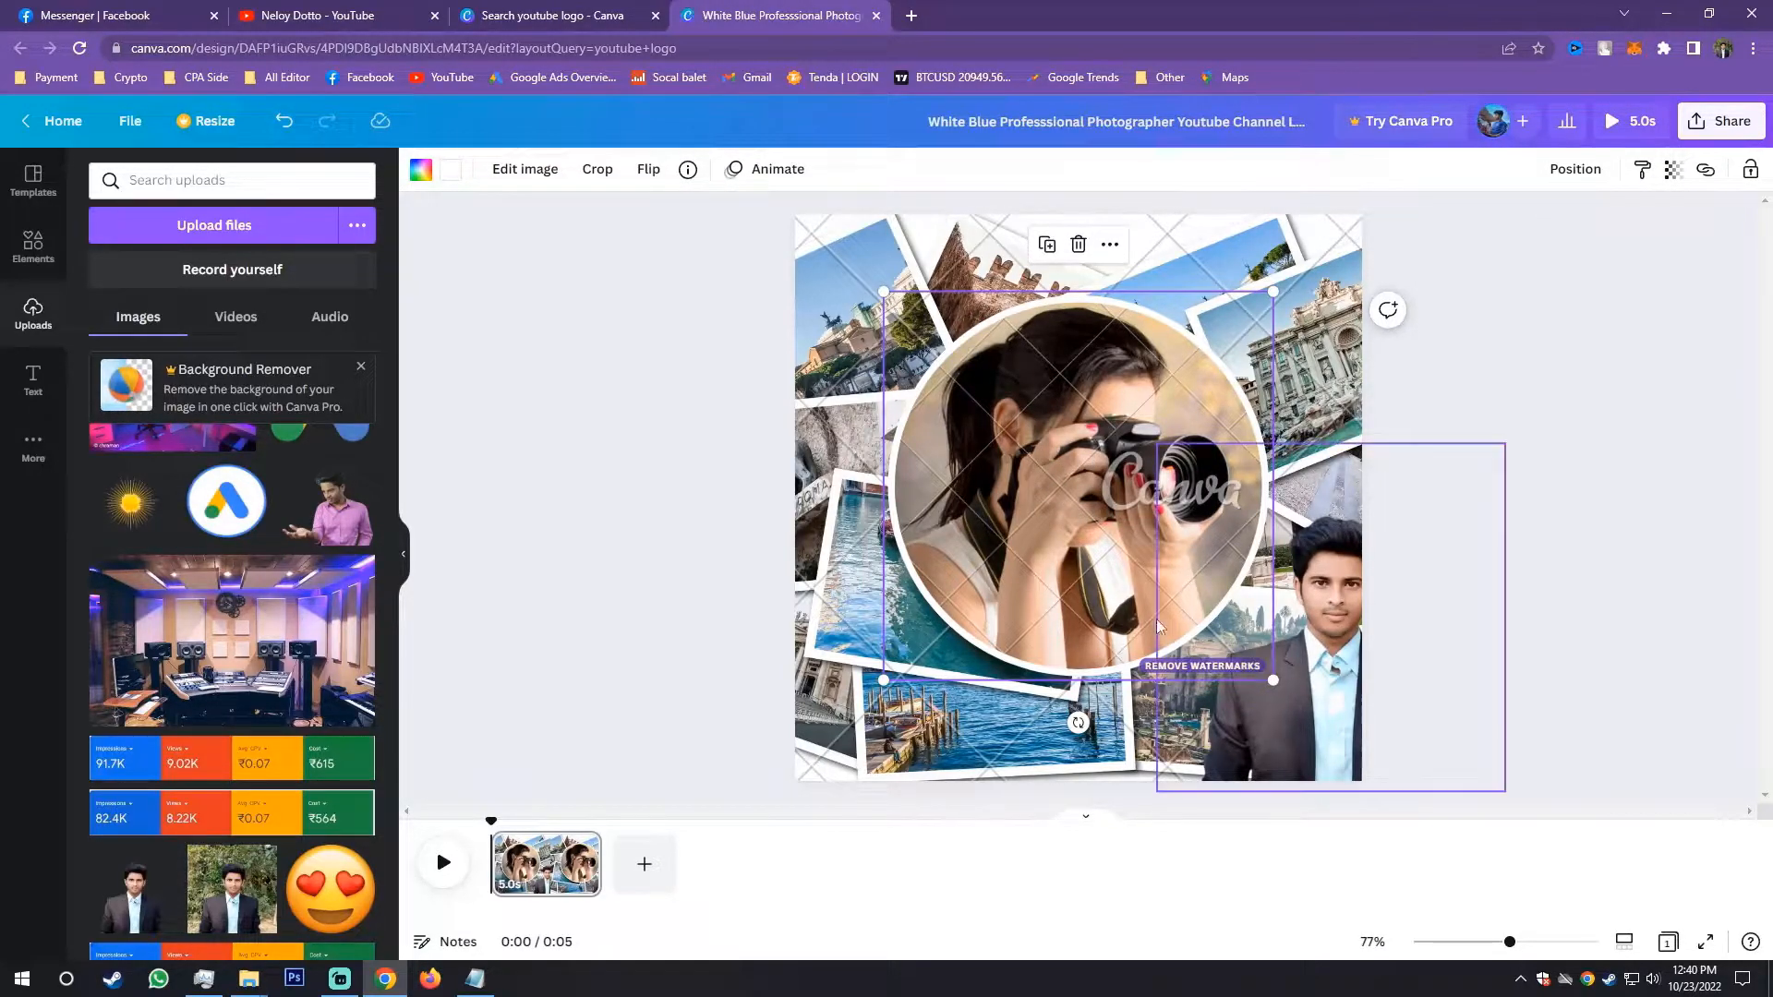
pyautogui.click(1297, 729)
pyautogui.moveTo(1316, 711); pyautogui.dragTo(1067, 558)
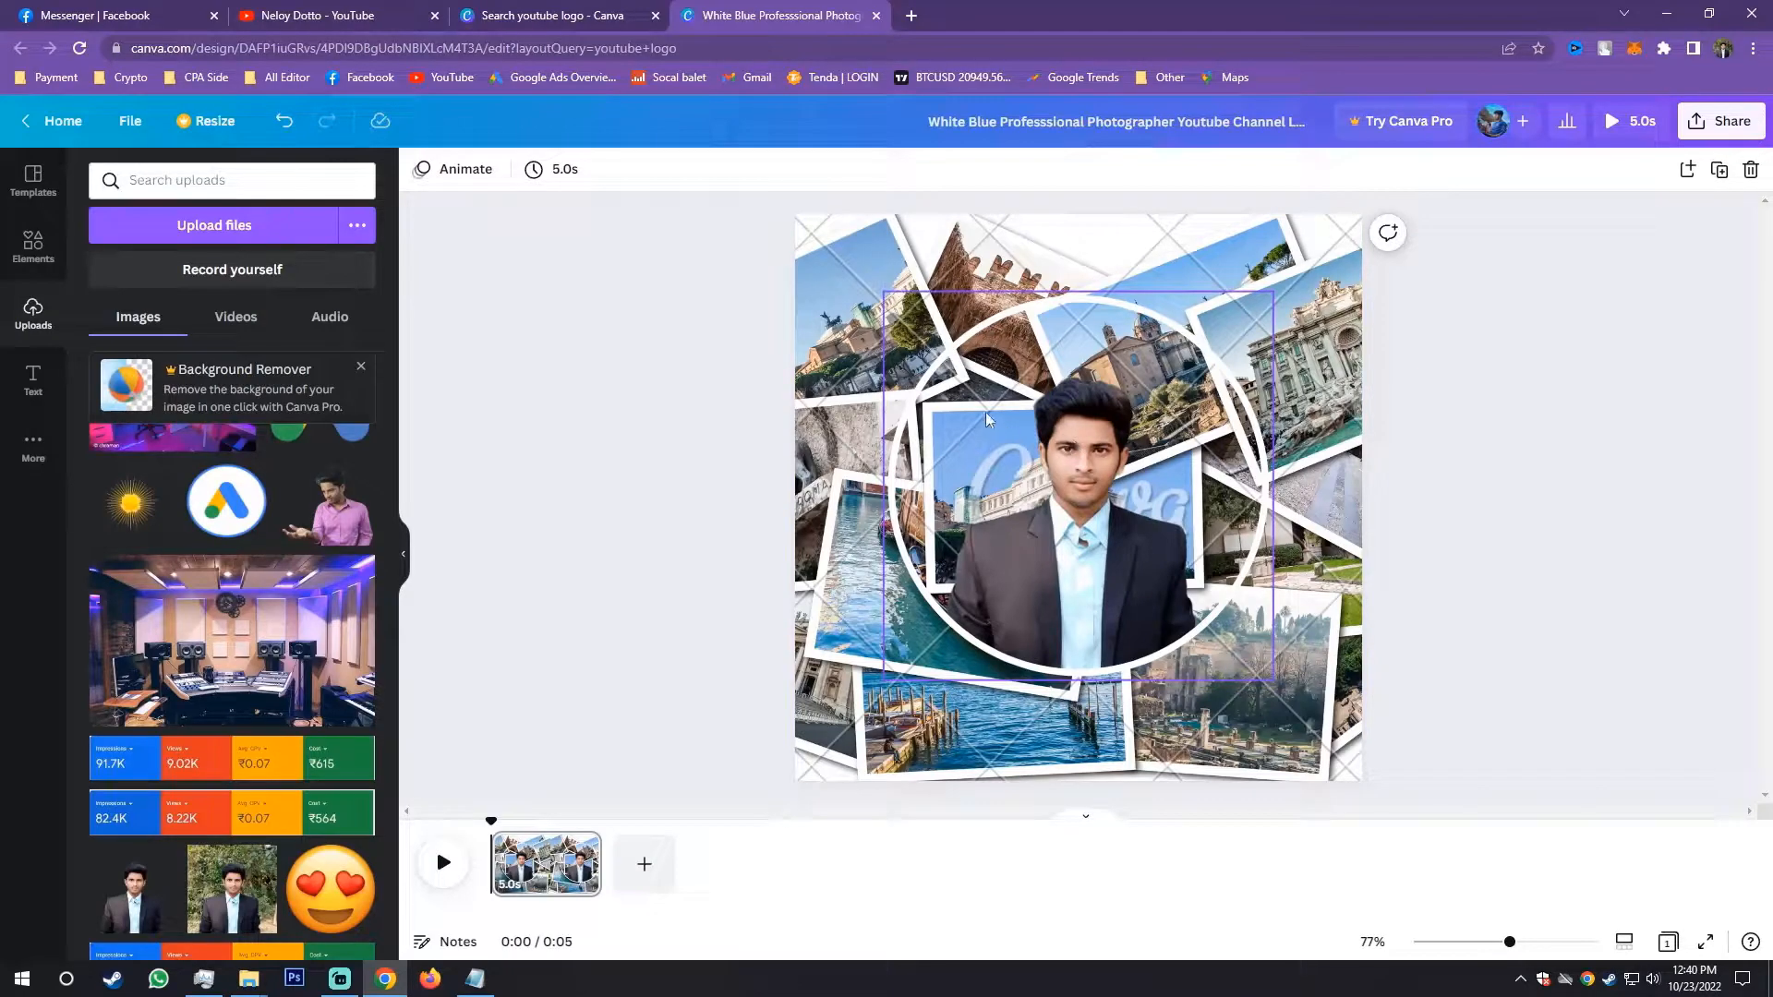
# Step: Enlarge the circular portrait frame slightly and reposition it over the middle of the collage
pyautogui.click(1061, 476)
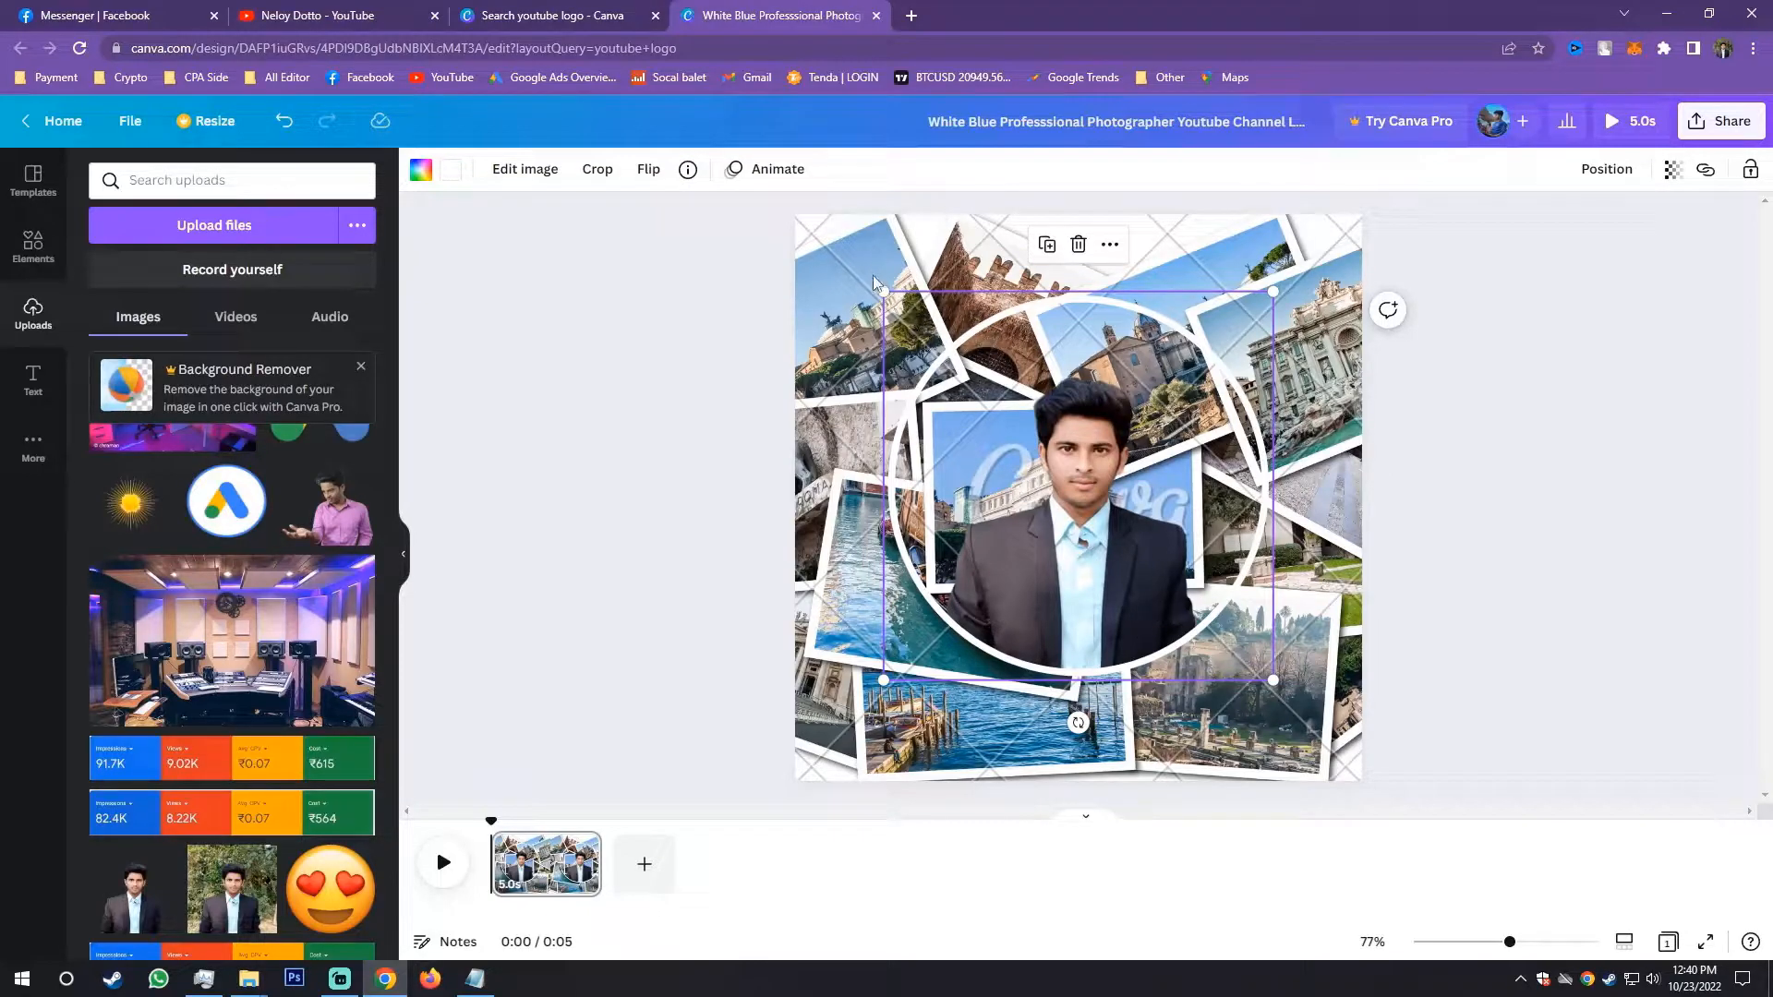
pyautogui.moveTo(882, 291); pyautogui.dragTo(843, 250)
pyautogui.moveTo(1085, 409); pyautogui.dragTo(1171, 494)
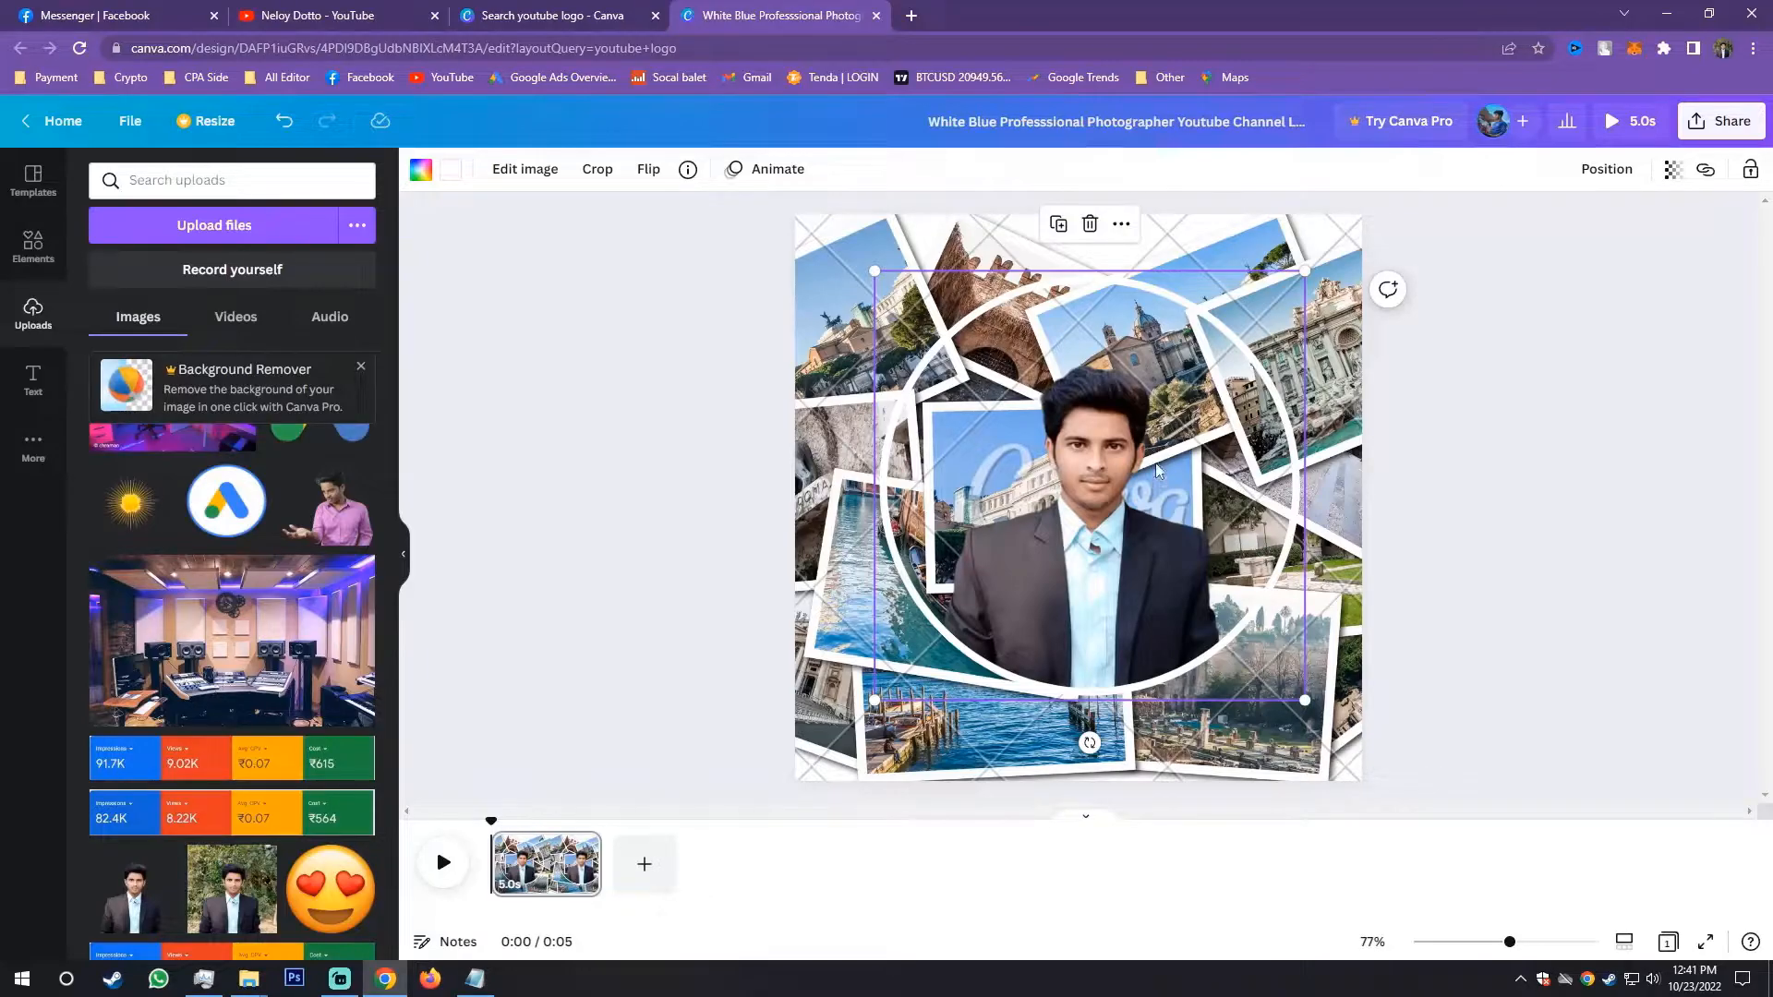
pyautogui.moveTo(1082, 552)
pyautogui.mouseDown()
pyautogui.moveTo(1059, 569)
pyautogui.moveTo(1075, 558)
pyautogui.mouseUp()
# Step: Try the uploaded round Google Ads logo on the design, and delete it from the page
pyautogui.click(882, 283)
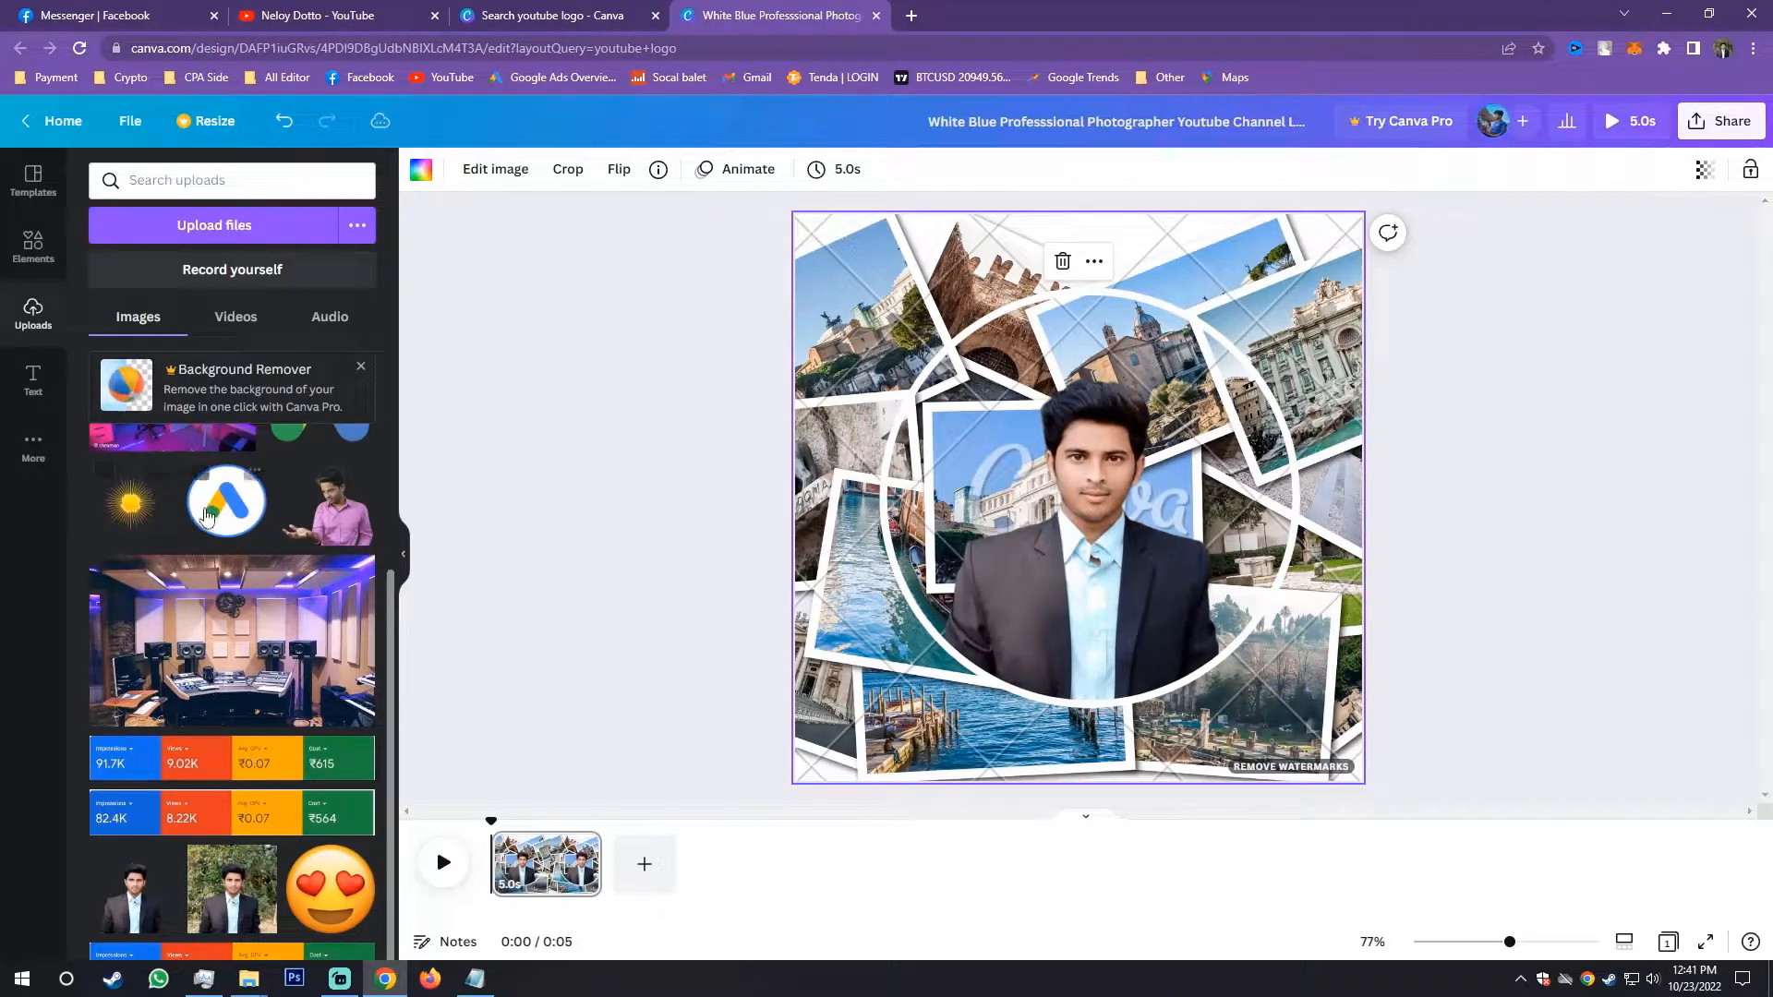
pyautogui.click(213, 503)
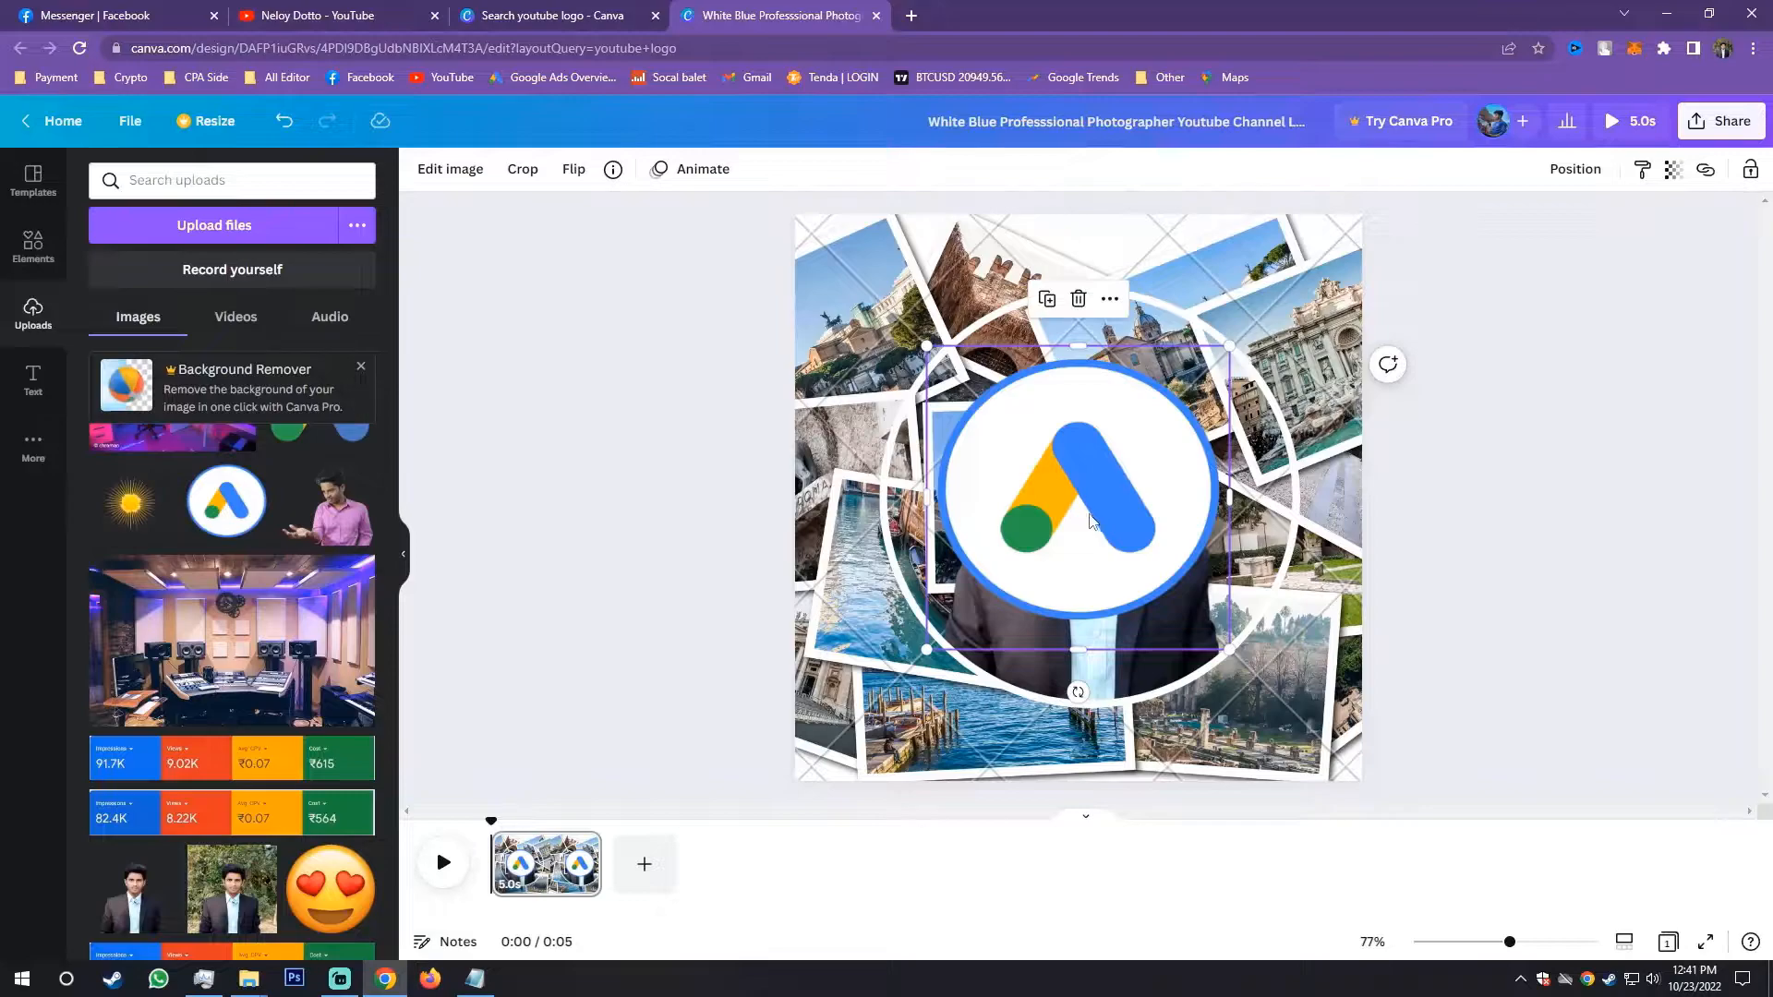
pyautogui.press('Delete')
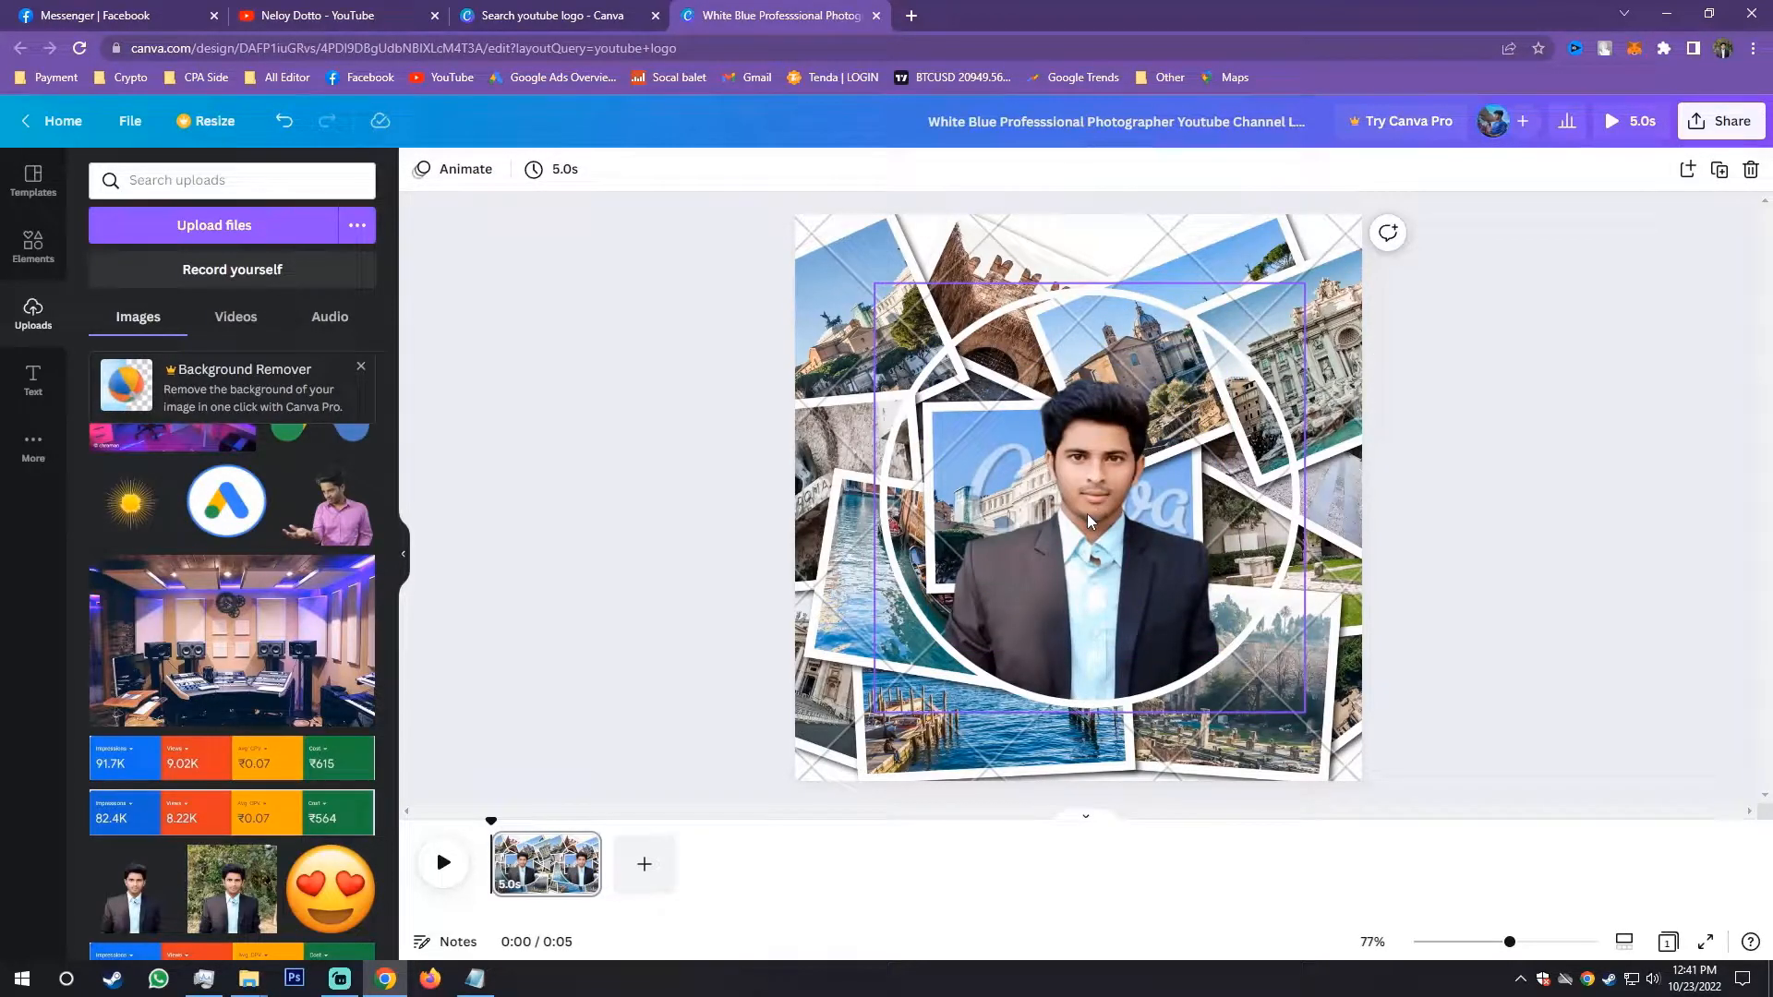
# Step: Centre the circular portrait frame horizontally on the page
pyautogui.click(1092, 521)
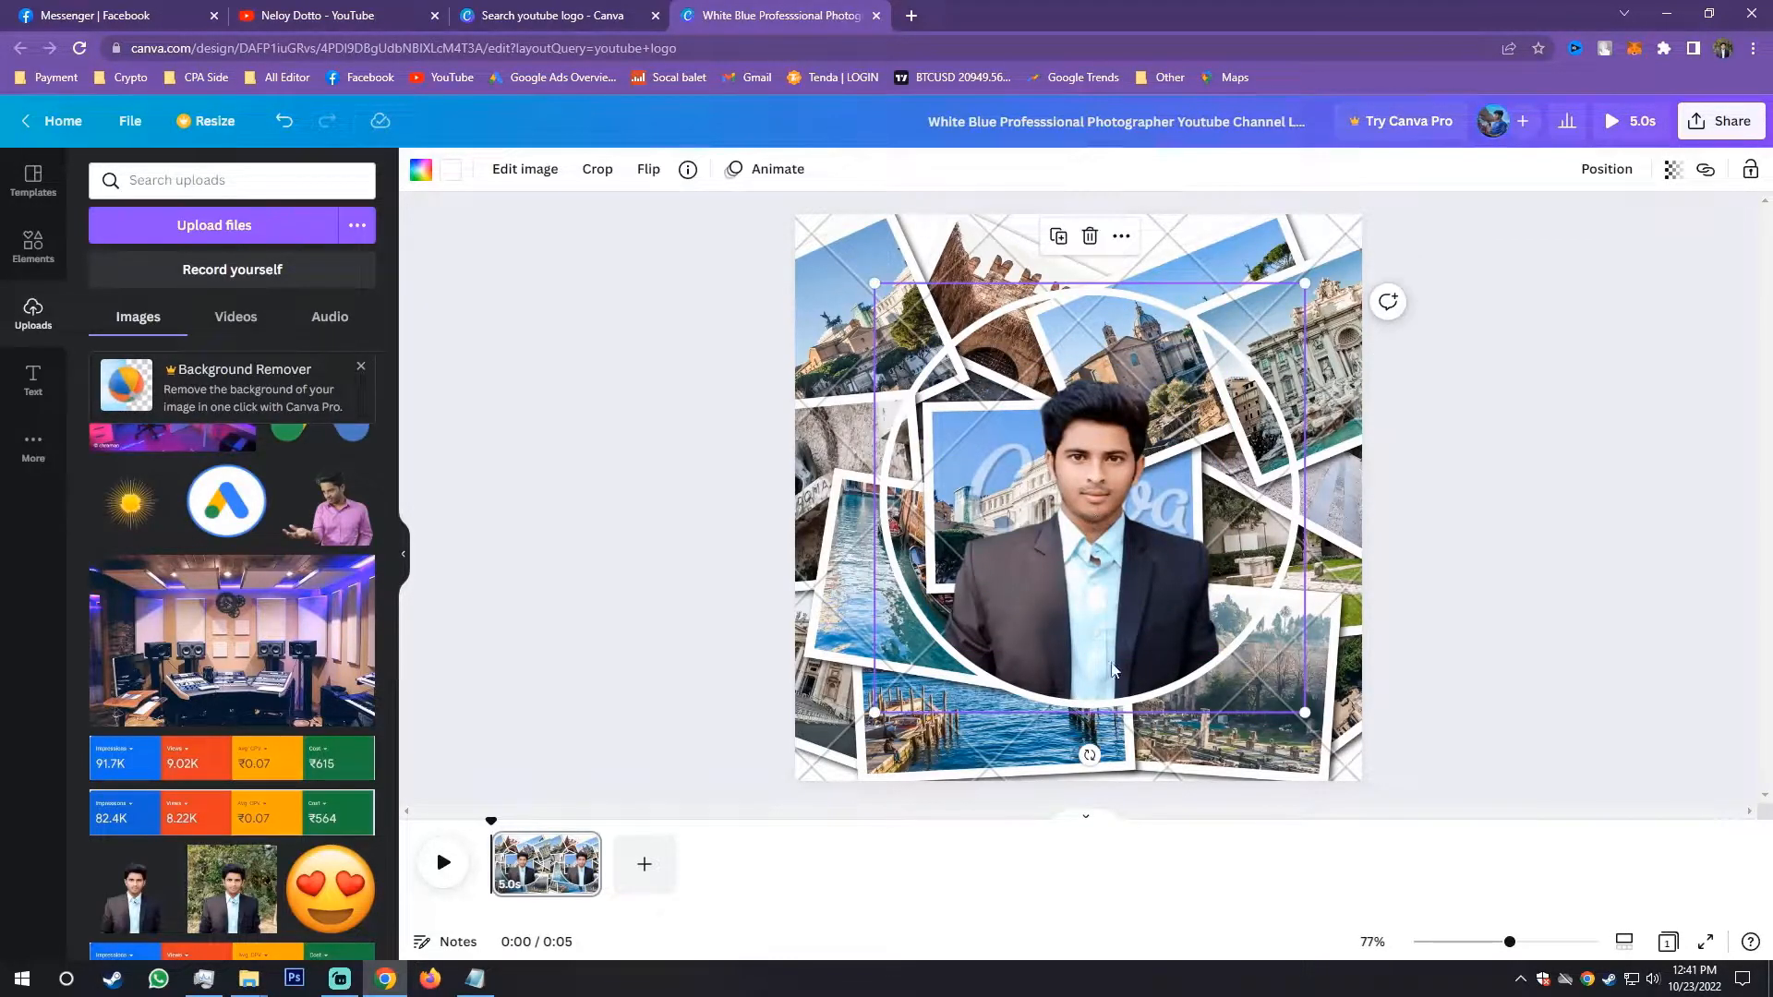
pyautogui.moveTo(1071, 489); pyautogui.dragTo(1060, 489)
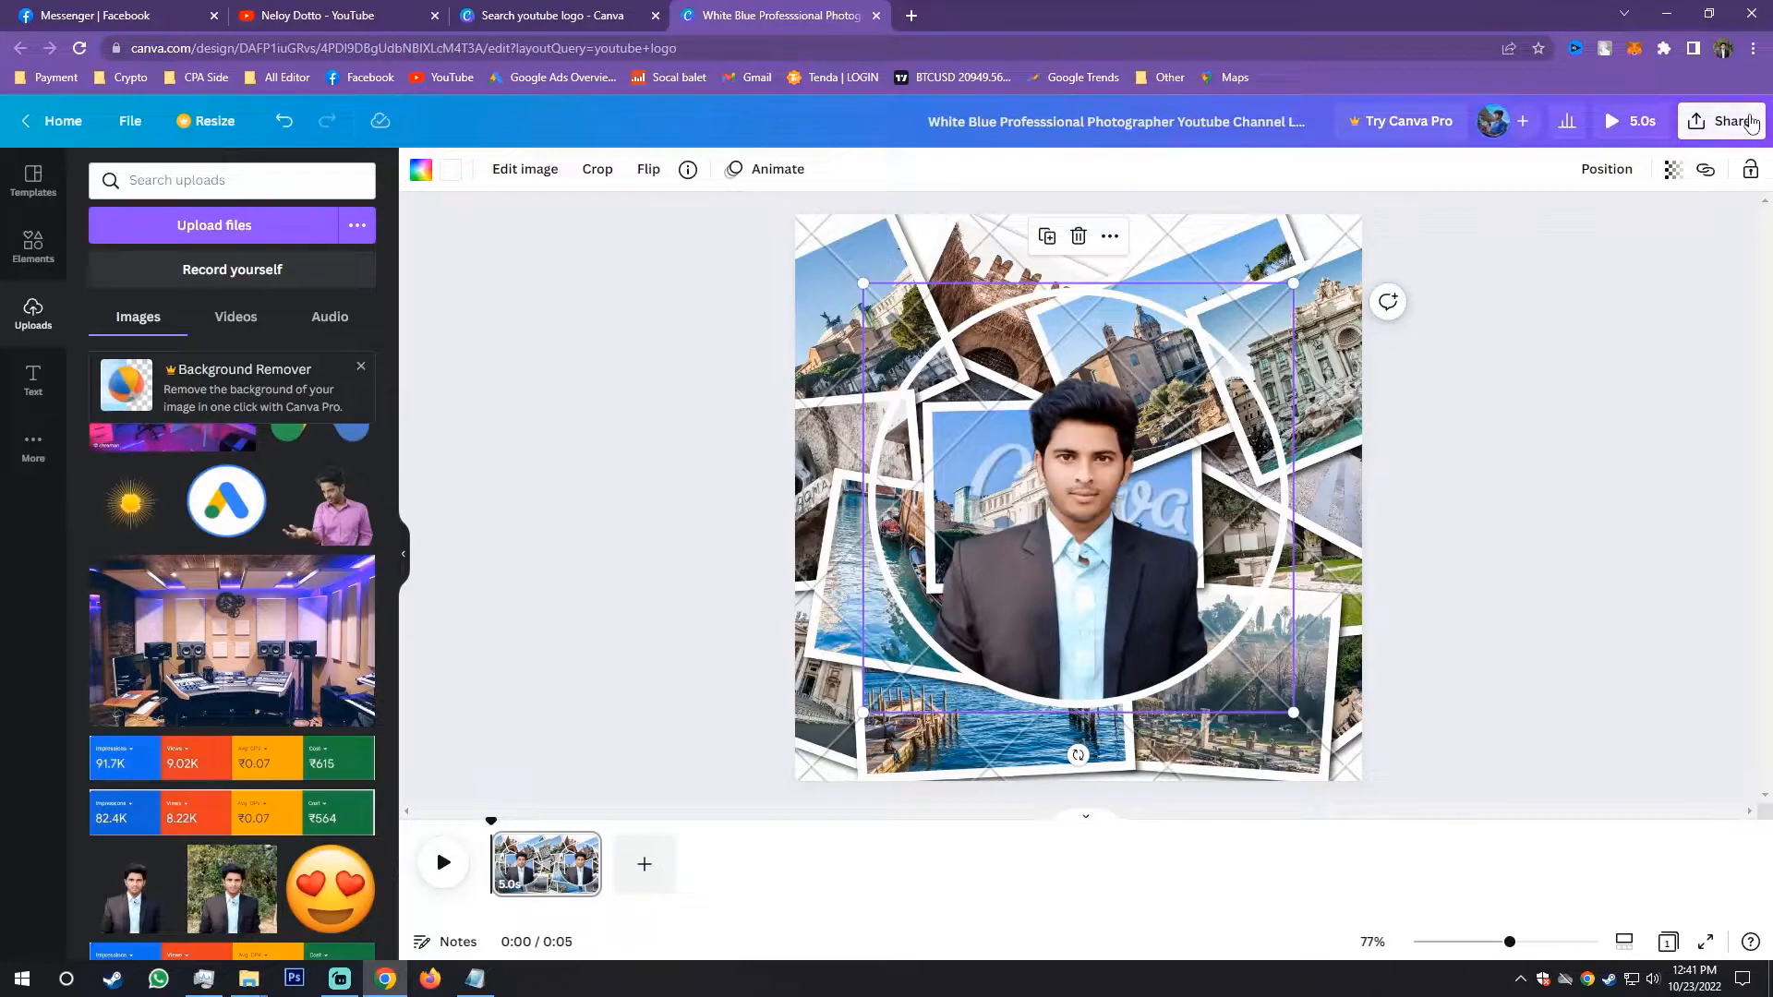
# Step: Download the finished design with the file type set to JPG
pyautogui.click(1689, 118)
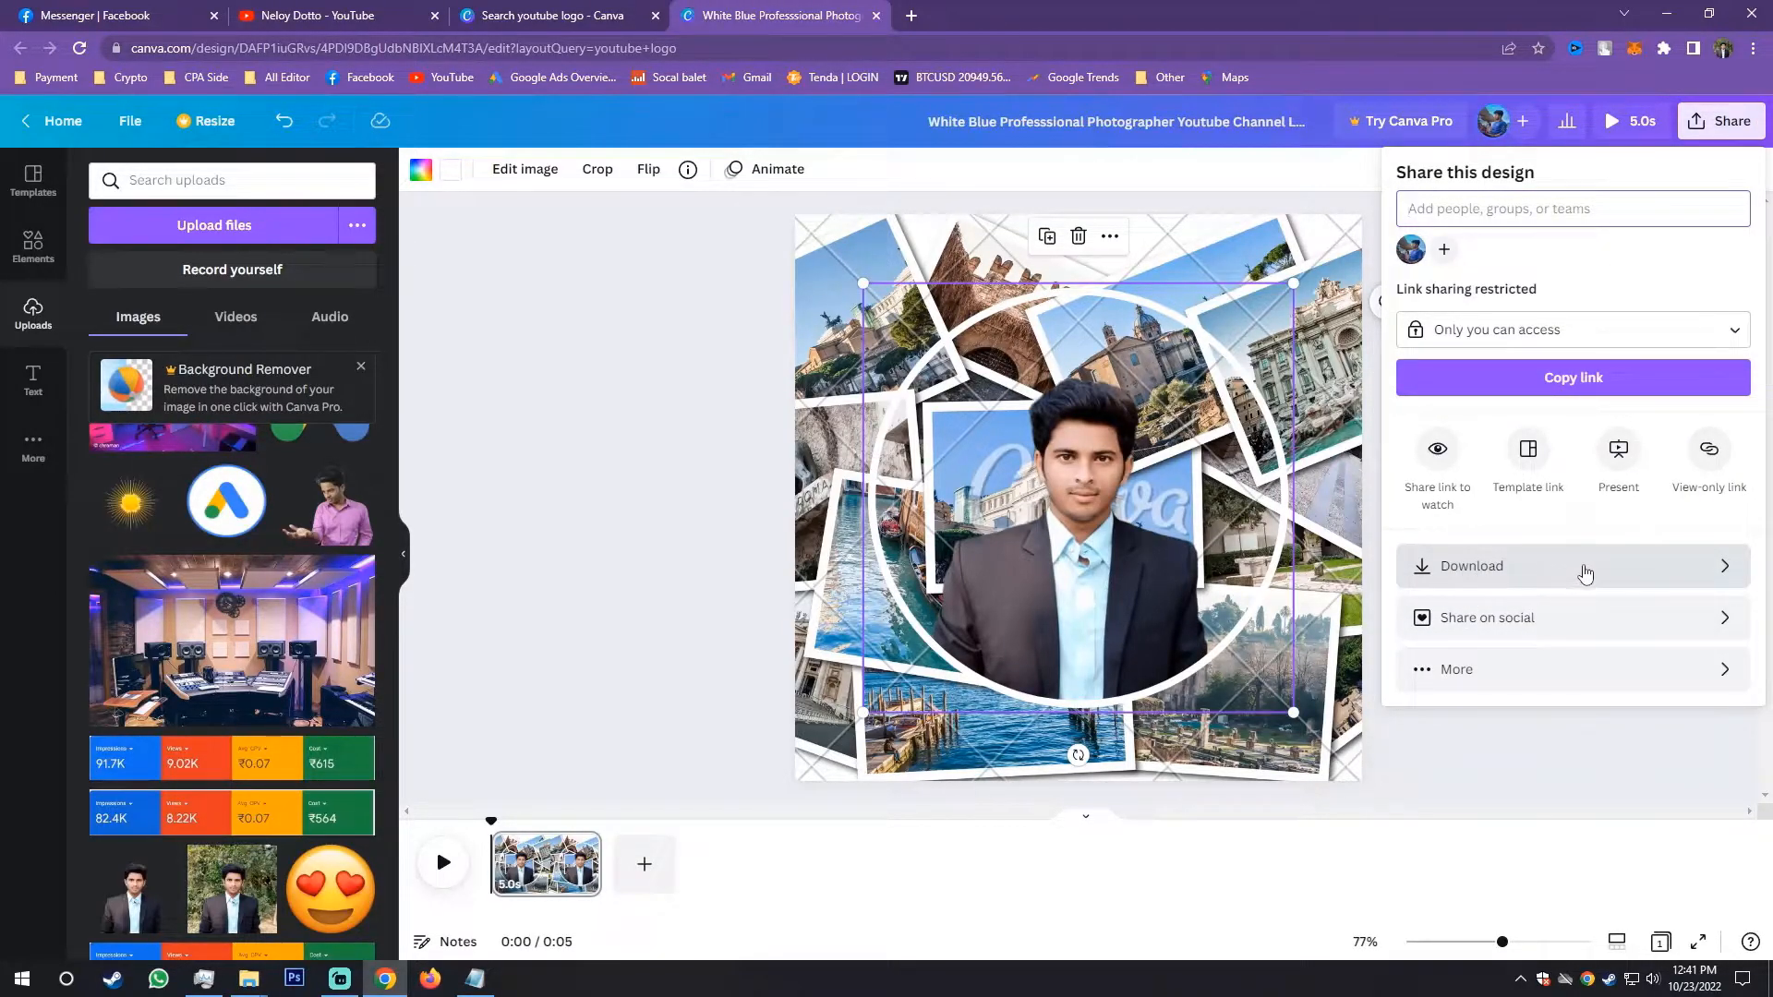
pyautogui.click(1552, 570)
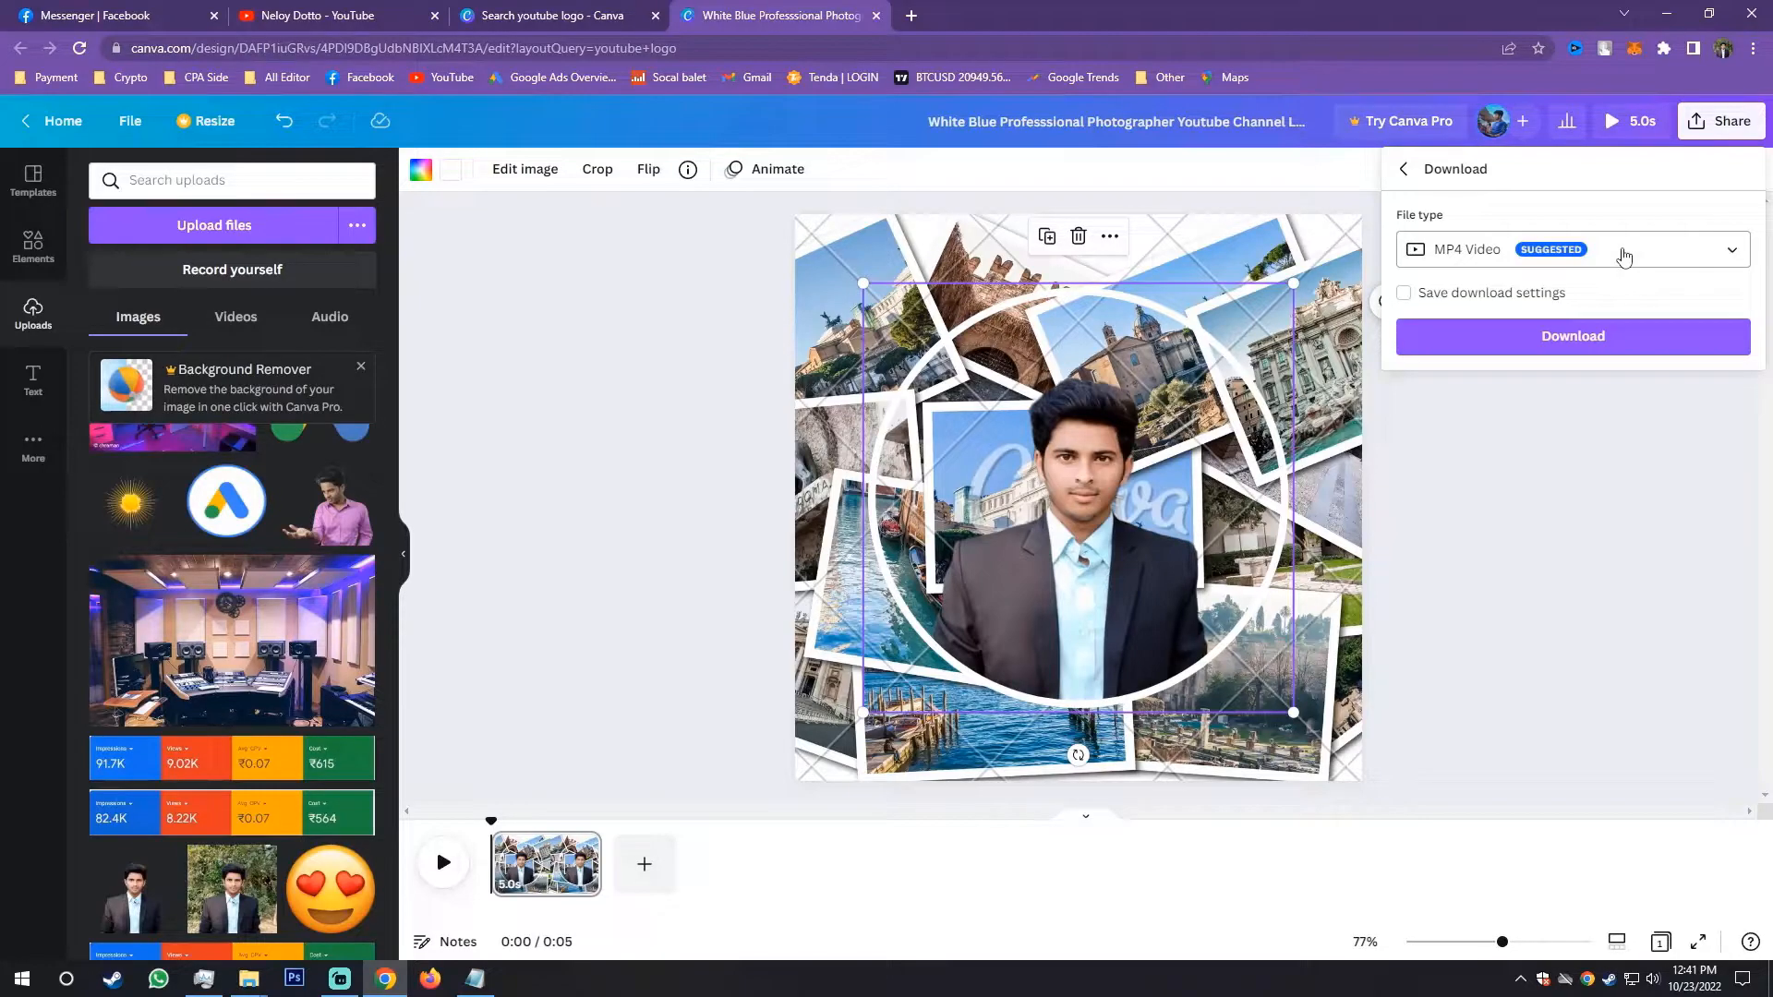
pyautogui.click(1607, 253)
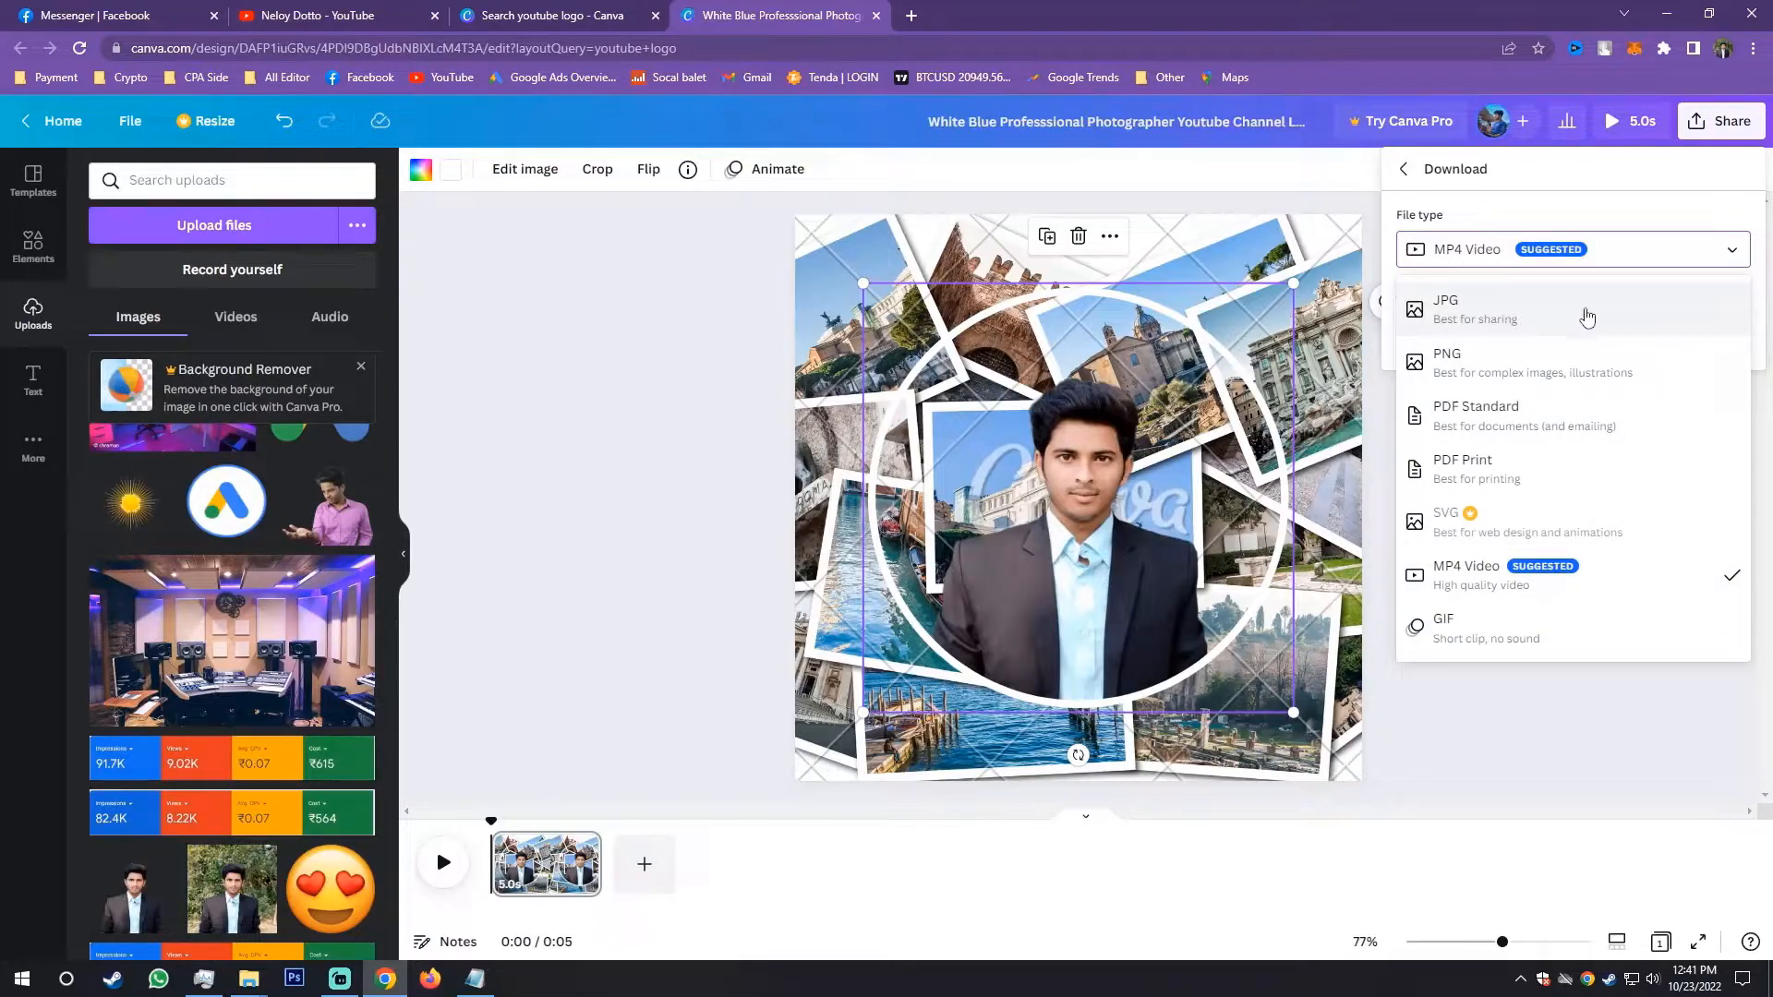
pyautogui.click(1584, 313)
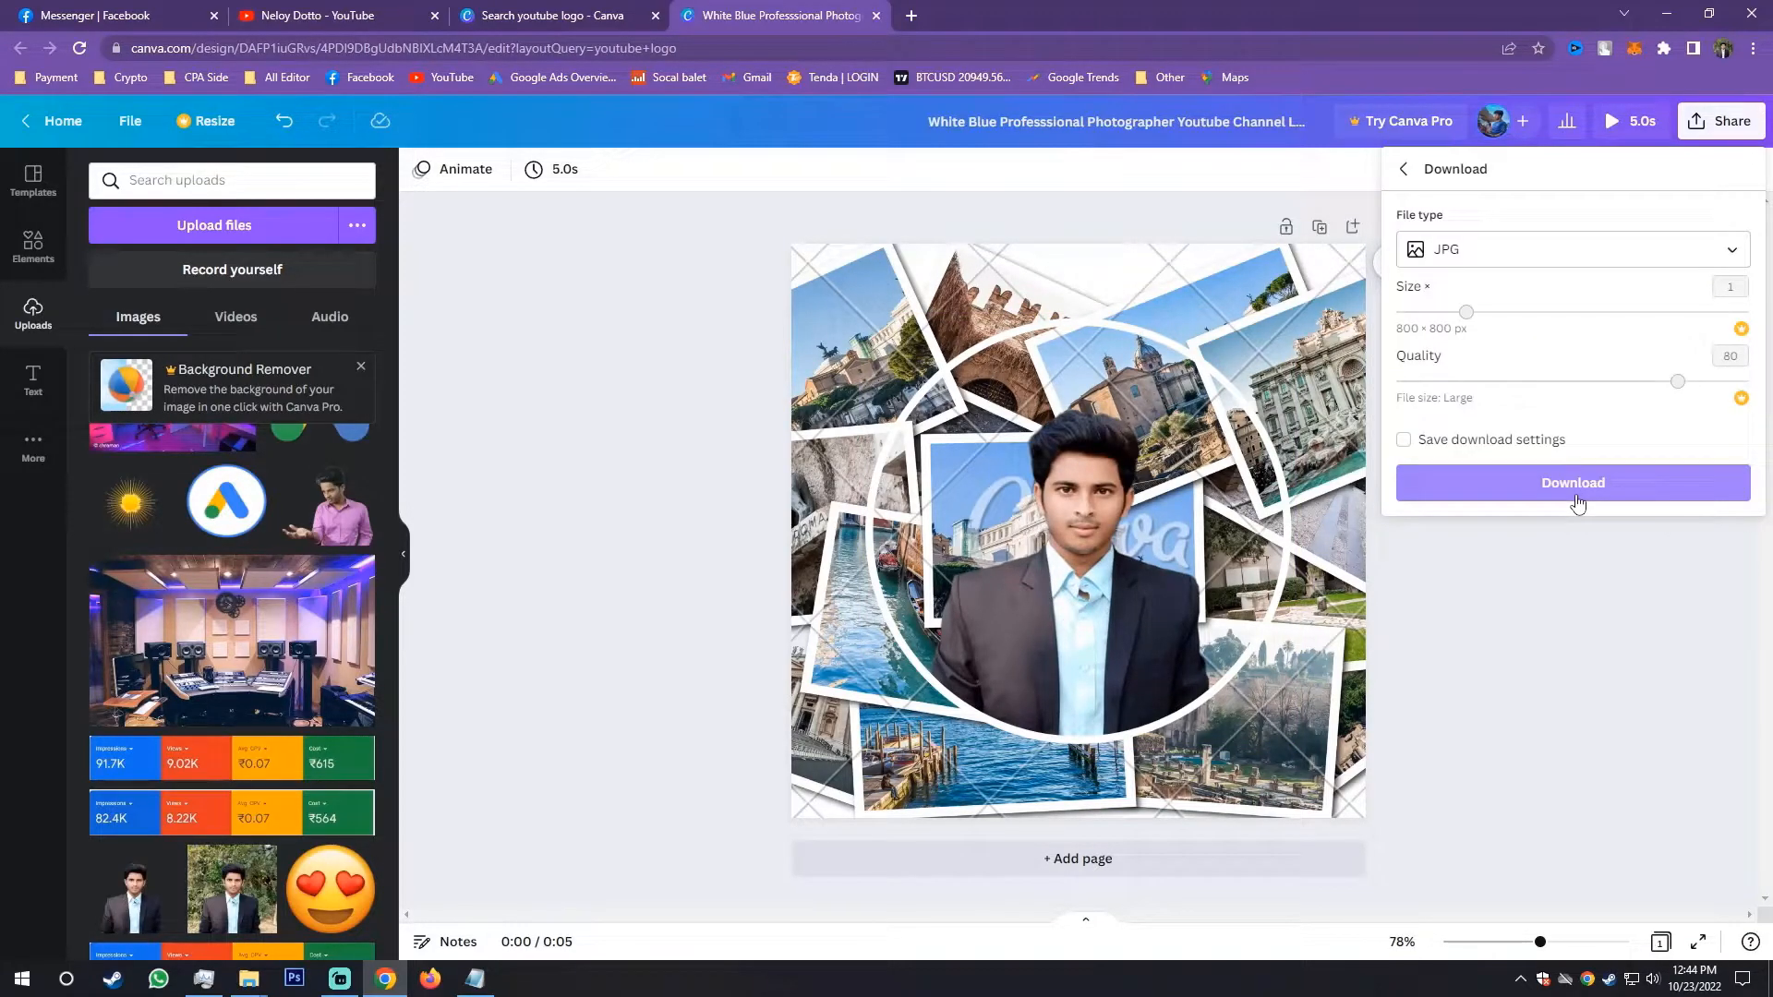
pyautogui.click(1577, 503)
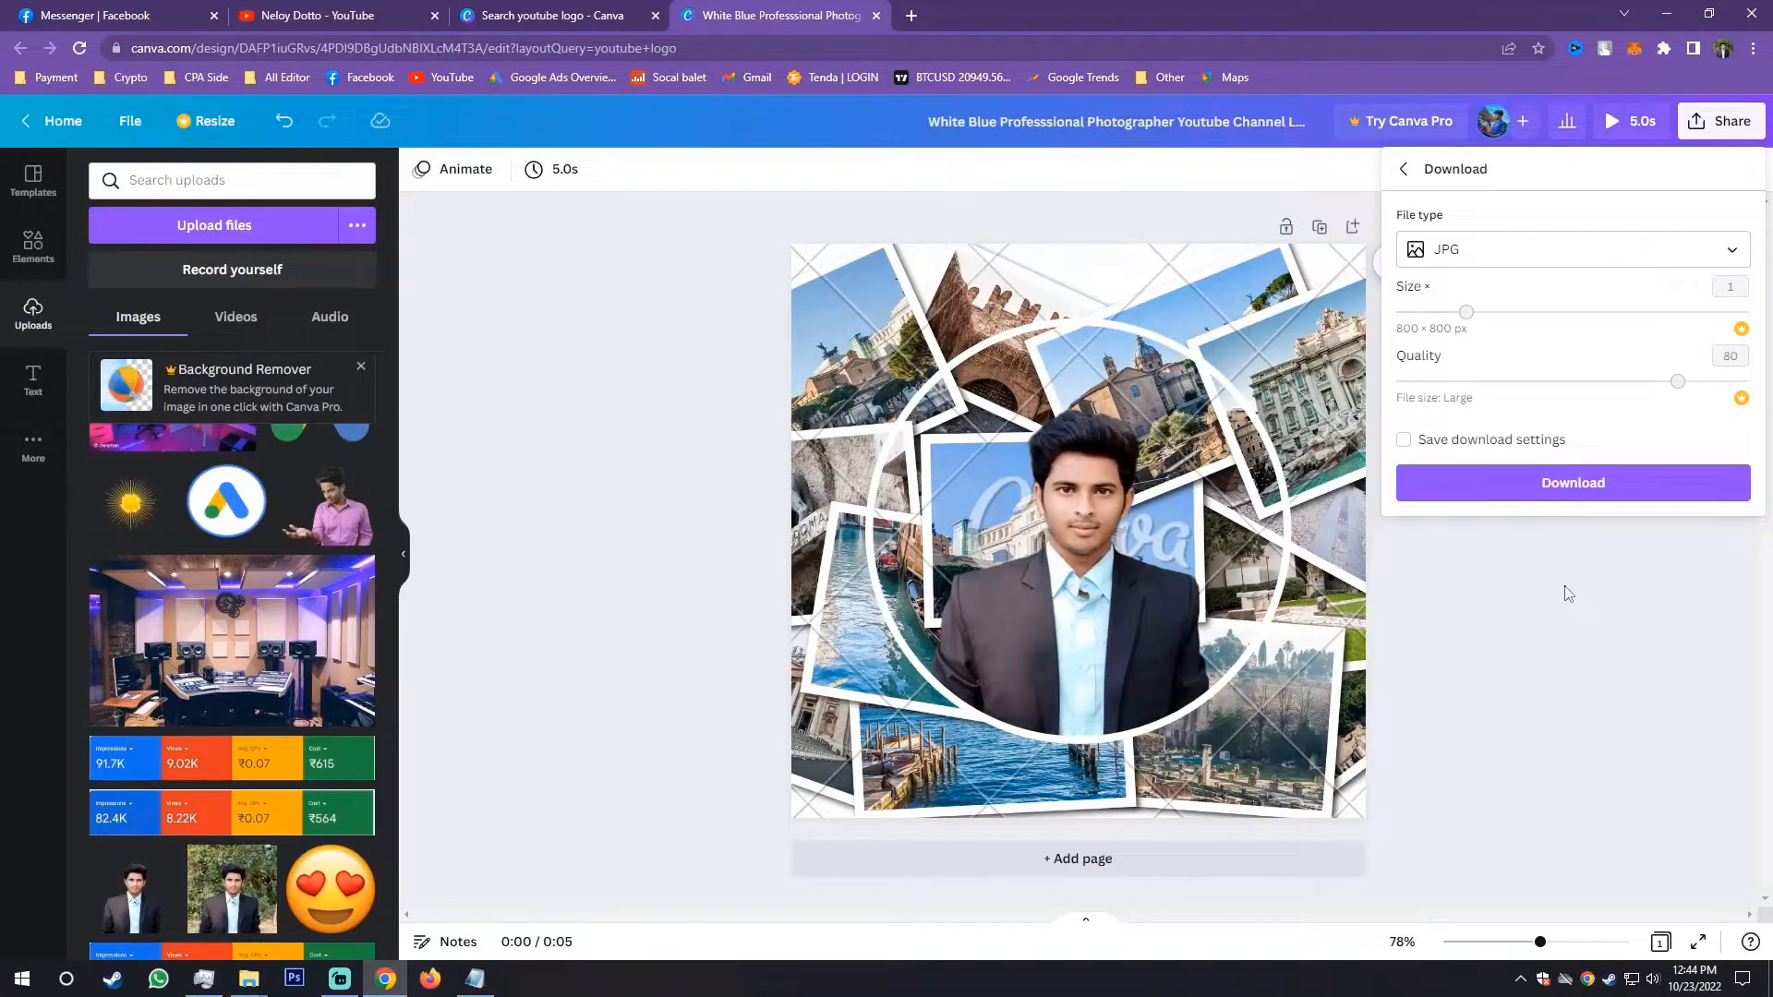
# Step: Switch to the Snipping Tool and capture a rectangular snip of the whole square logo design on the Canva page
pyautogui.click(66, 980)
pyautogui.write('sn')
pyautogui.click(138, 475)
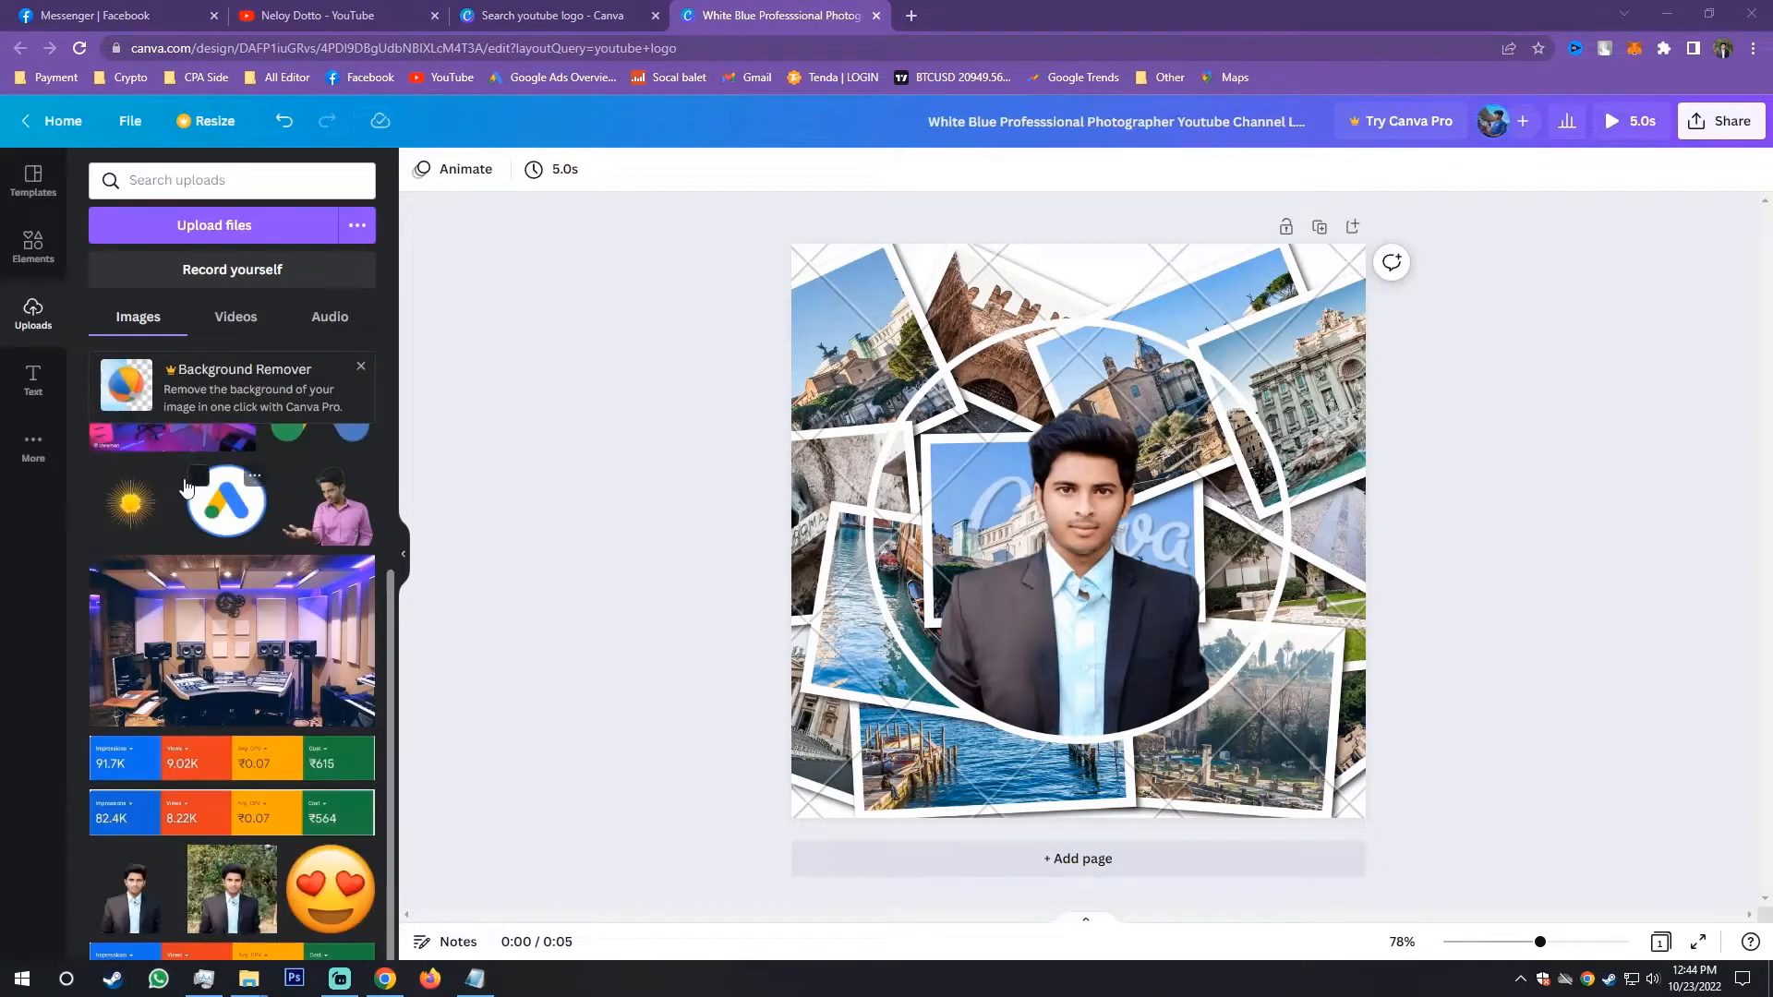
pyautogui.click(1390, 153)
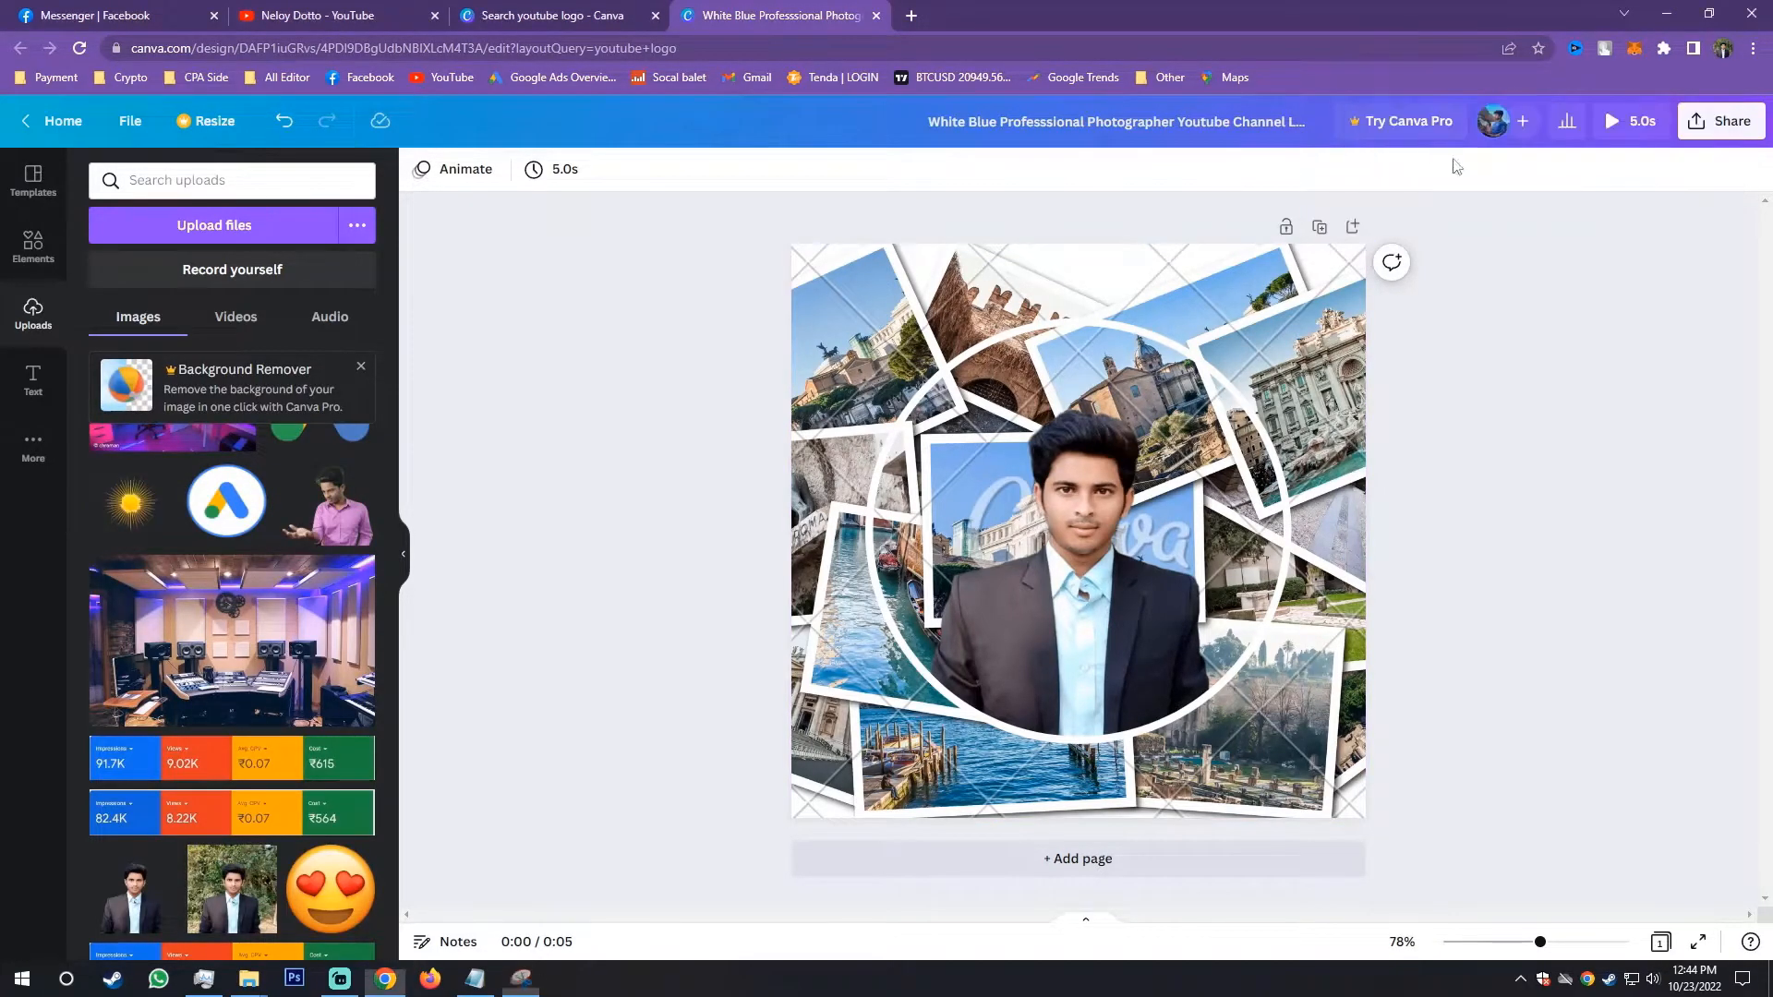
pyautogui.moveTo(790, 243); pyautogui.dragTo(1368, 820)
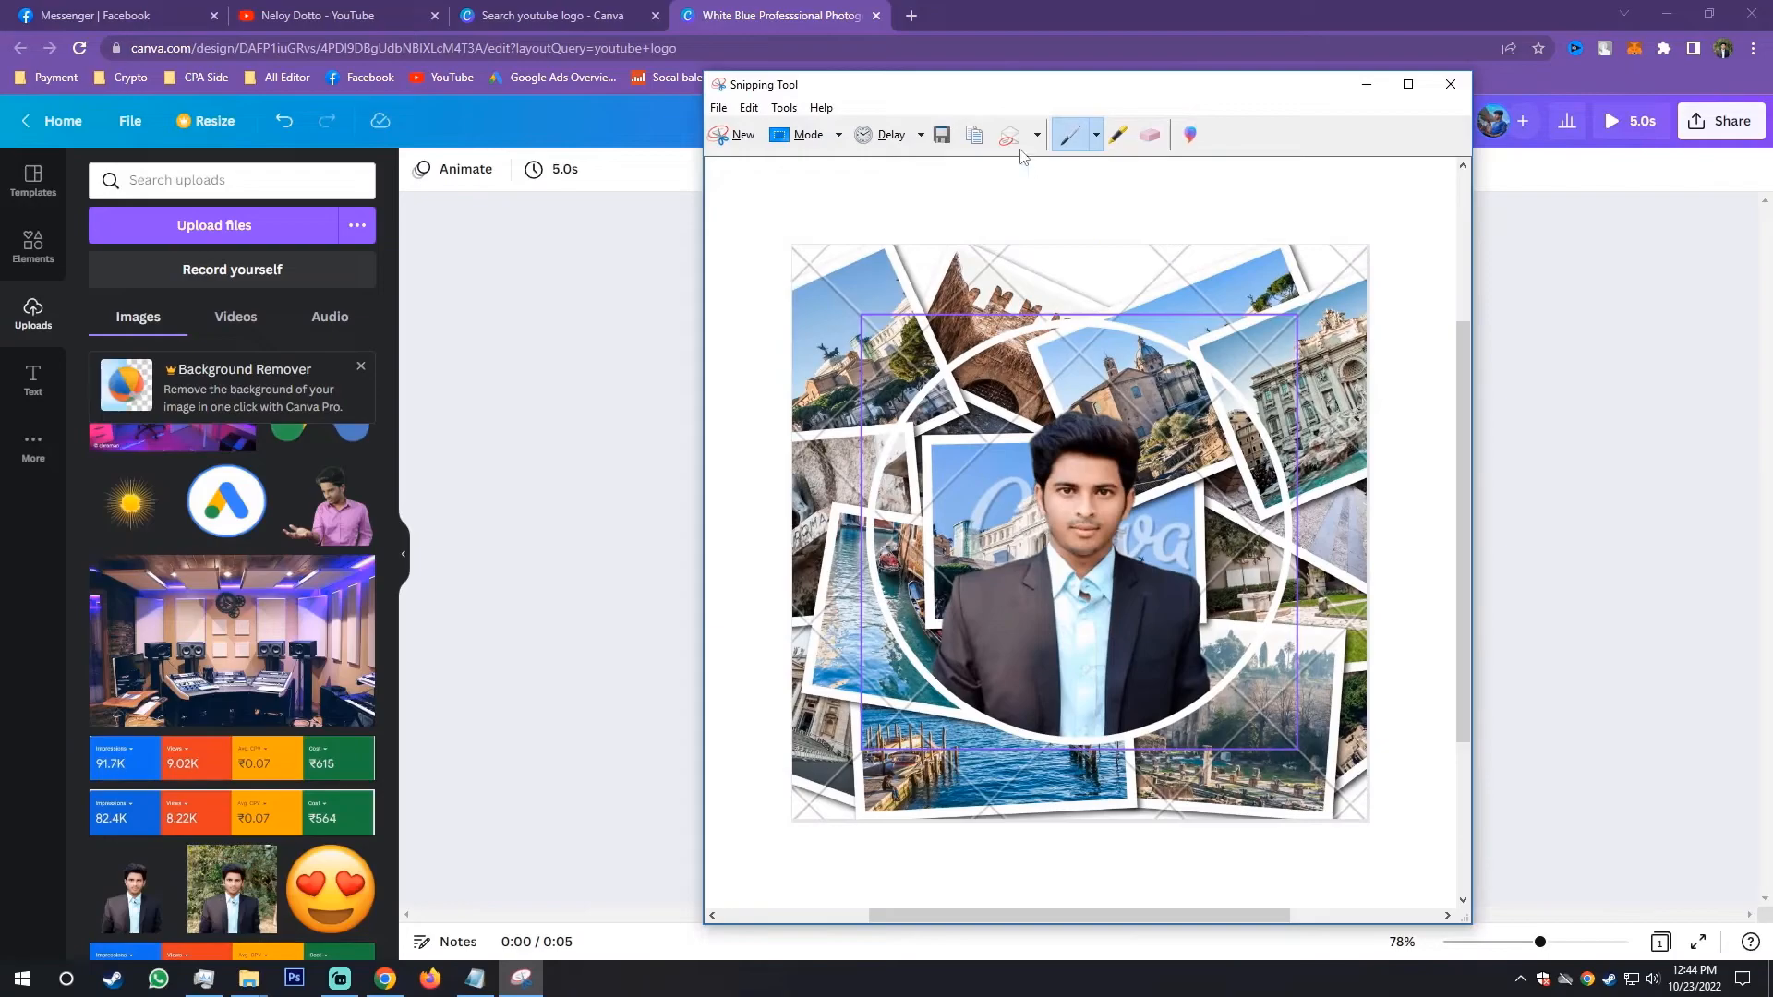
# Step: Save the snip to the Desktop as a JPEG file named Captusdre.JPG, and close the Snipping Tool
pyautogui.click(718, 109)
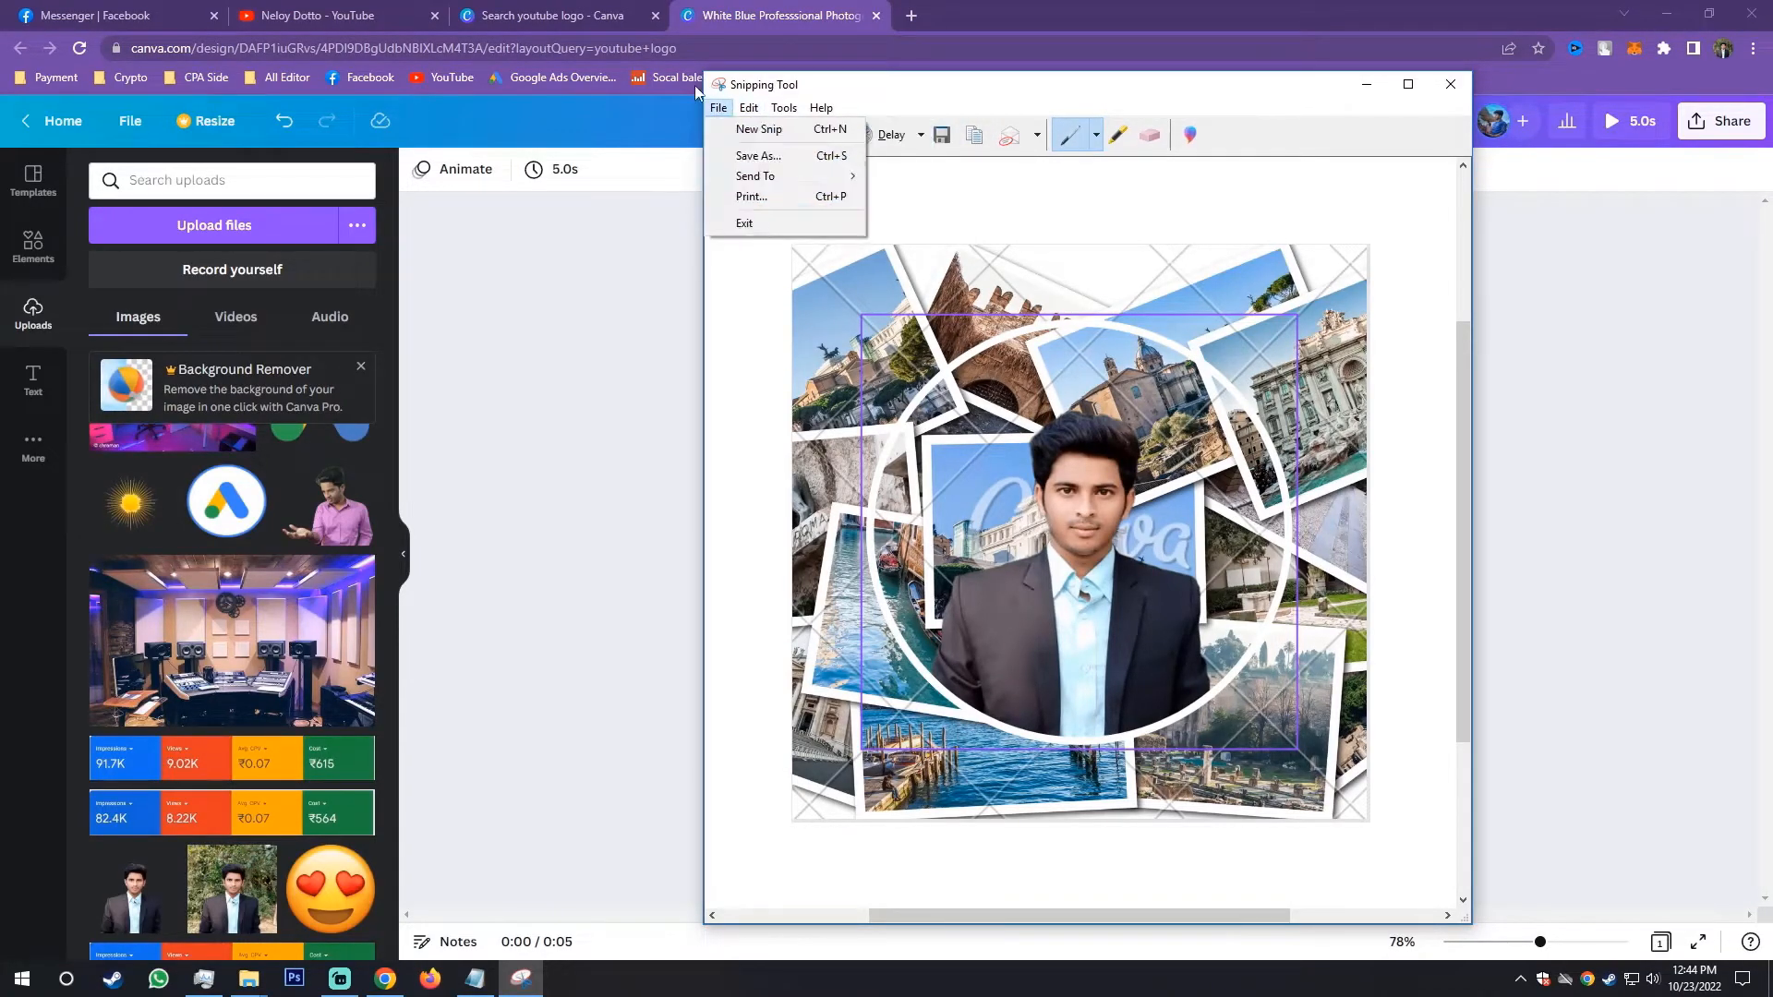
pyautogui.click(792, 157)
pyautogui.click(912, 513)
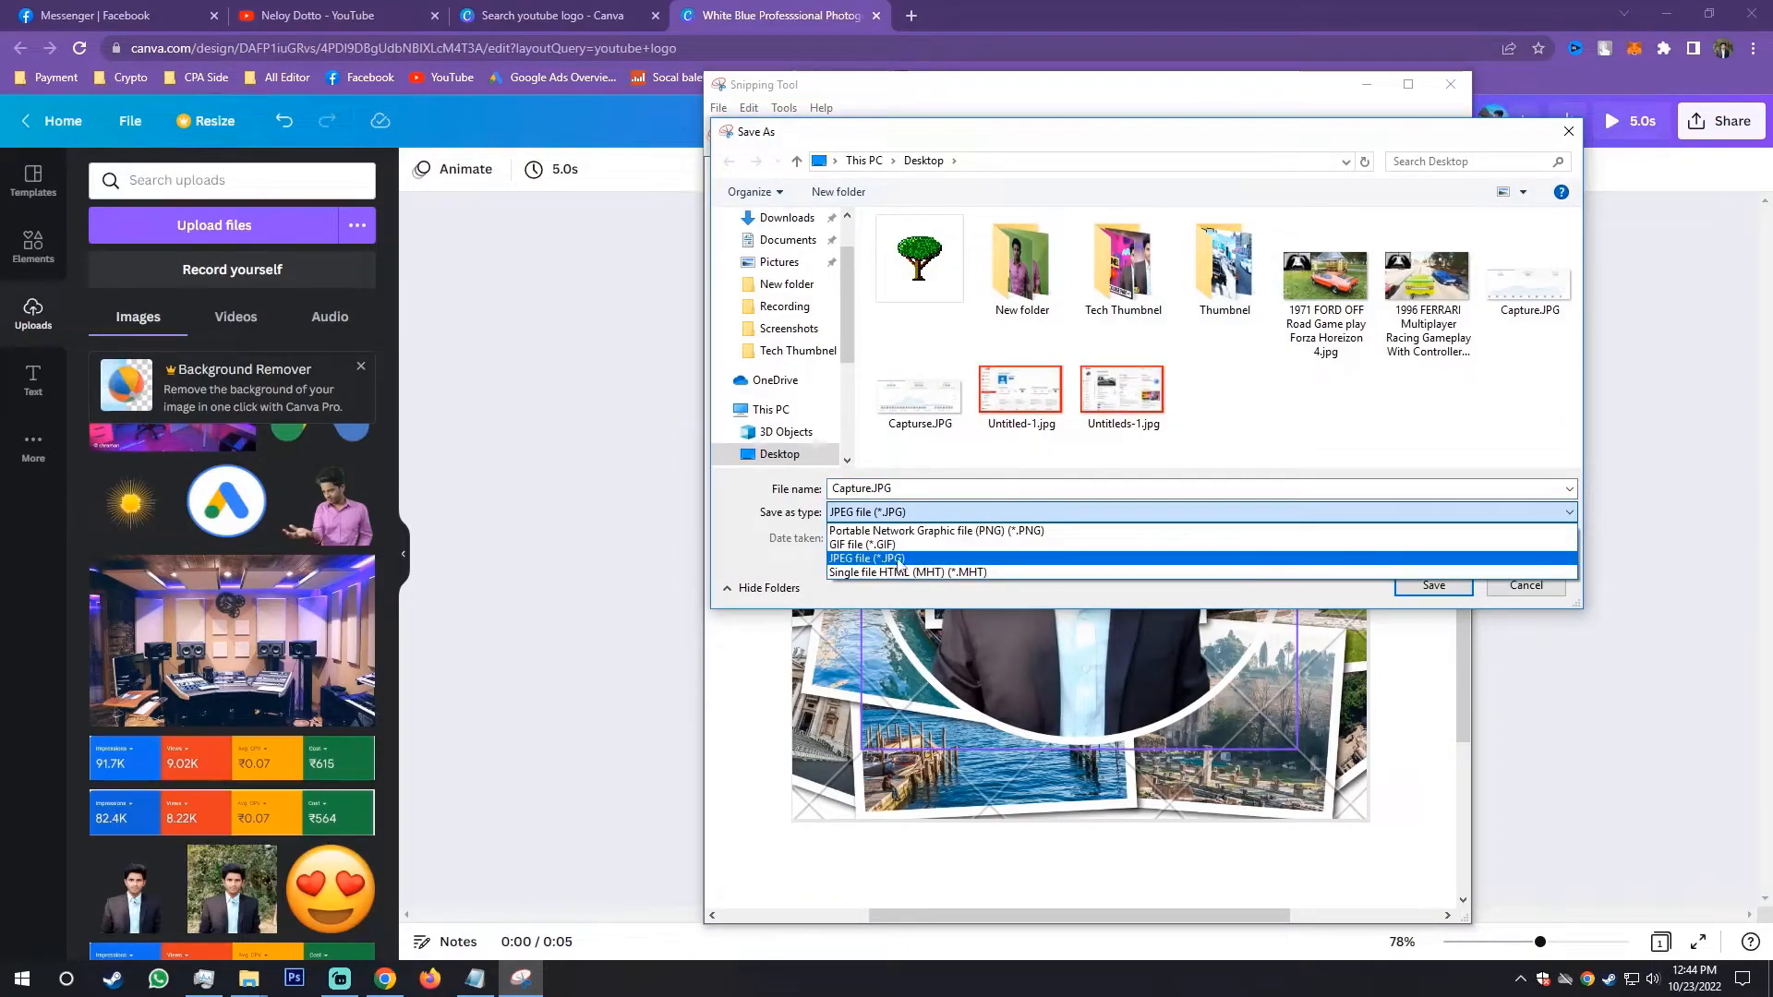
pyautogui.click(891, 565)
pyautogui.click(1433, 584)
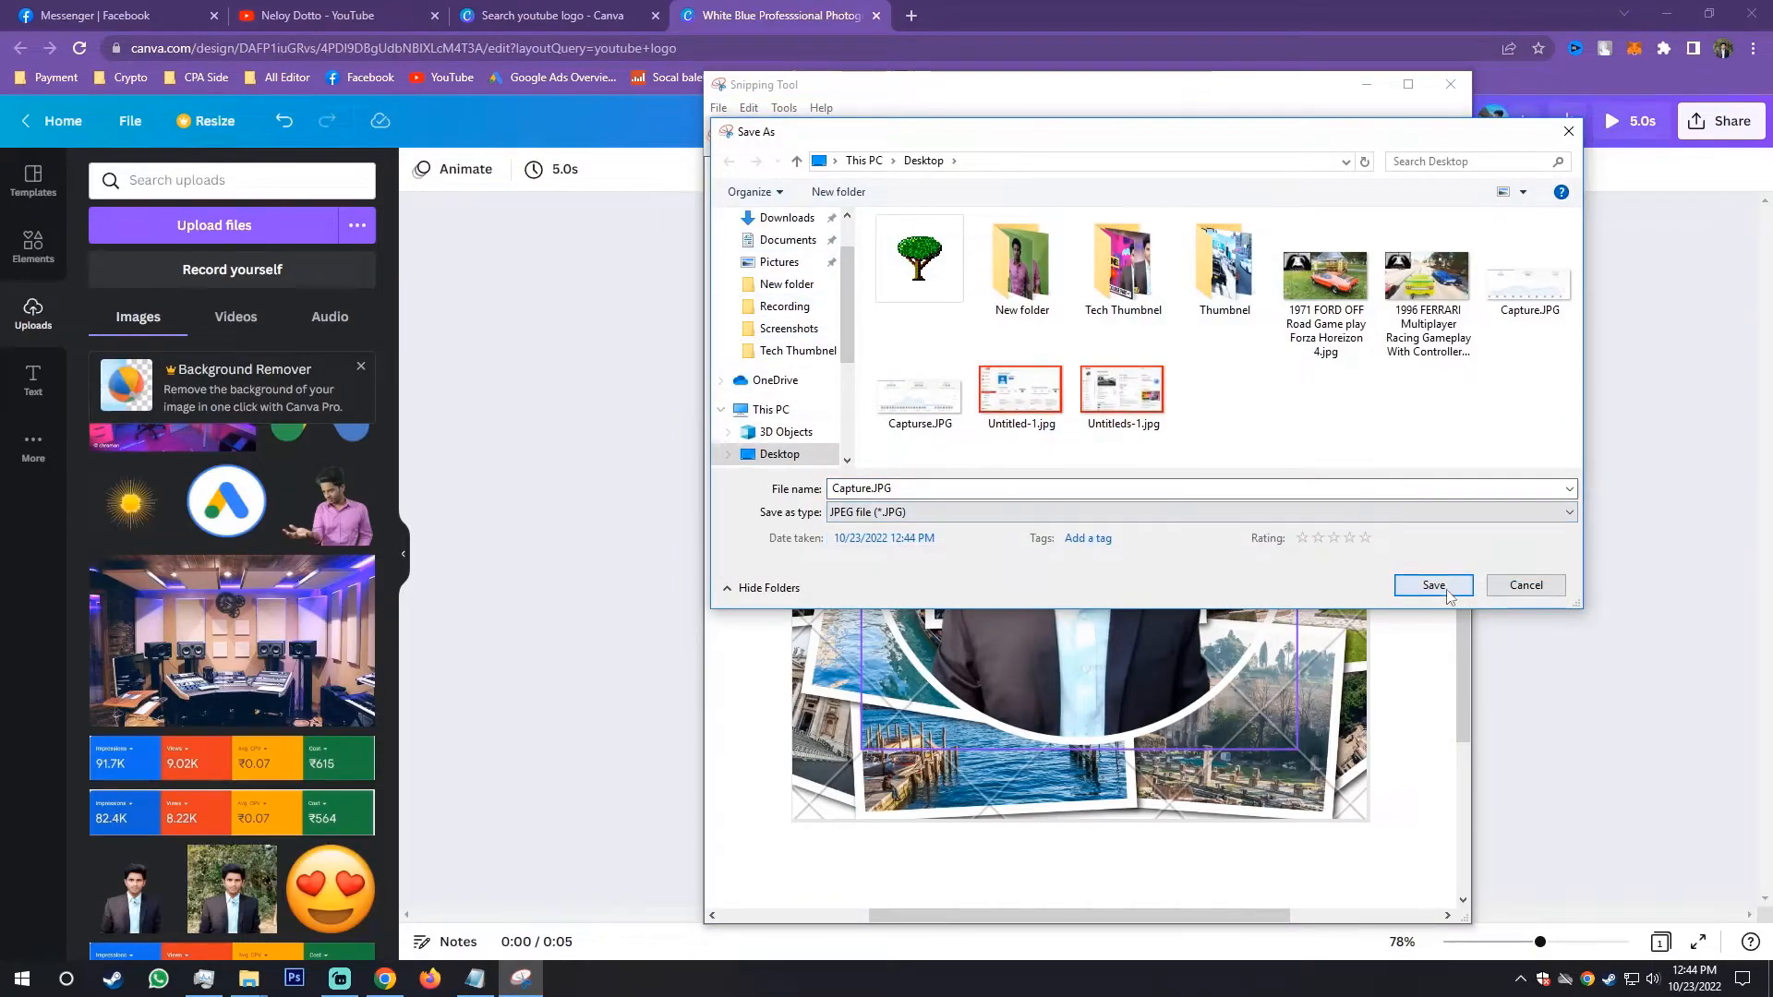
pyautogui.click(999, 493)
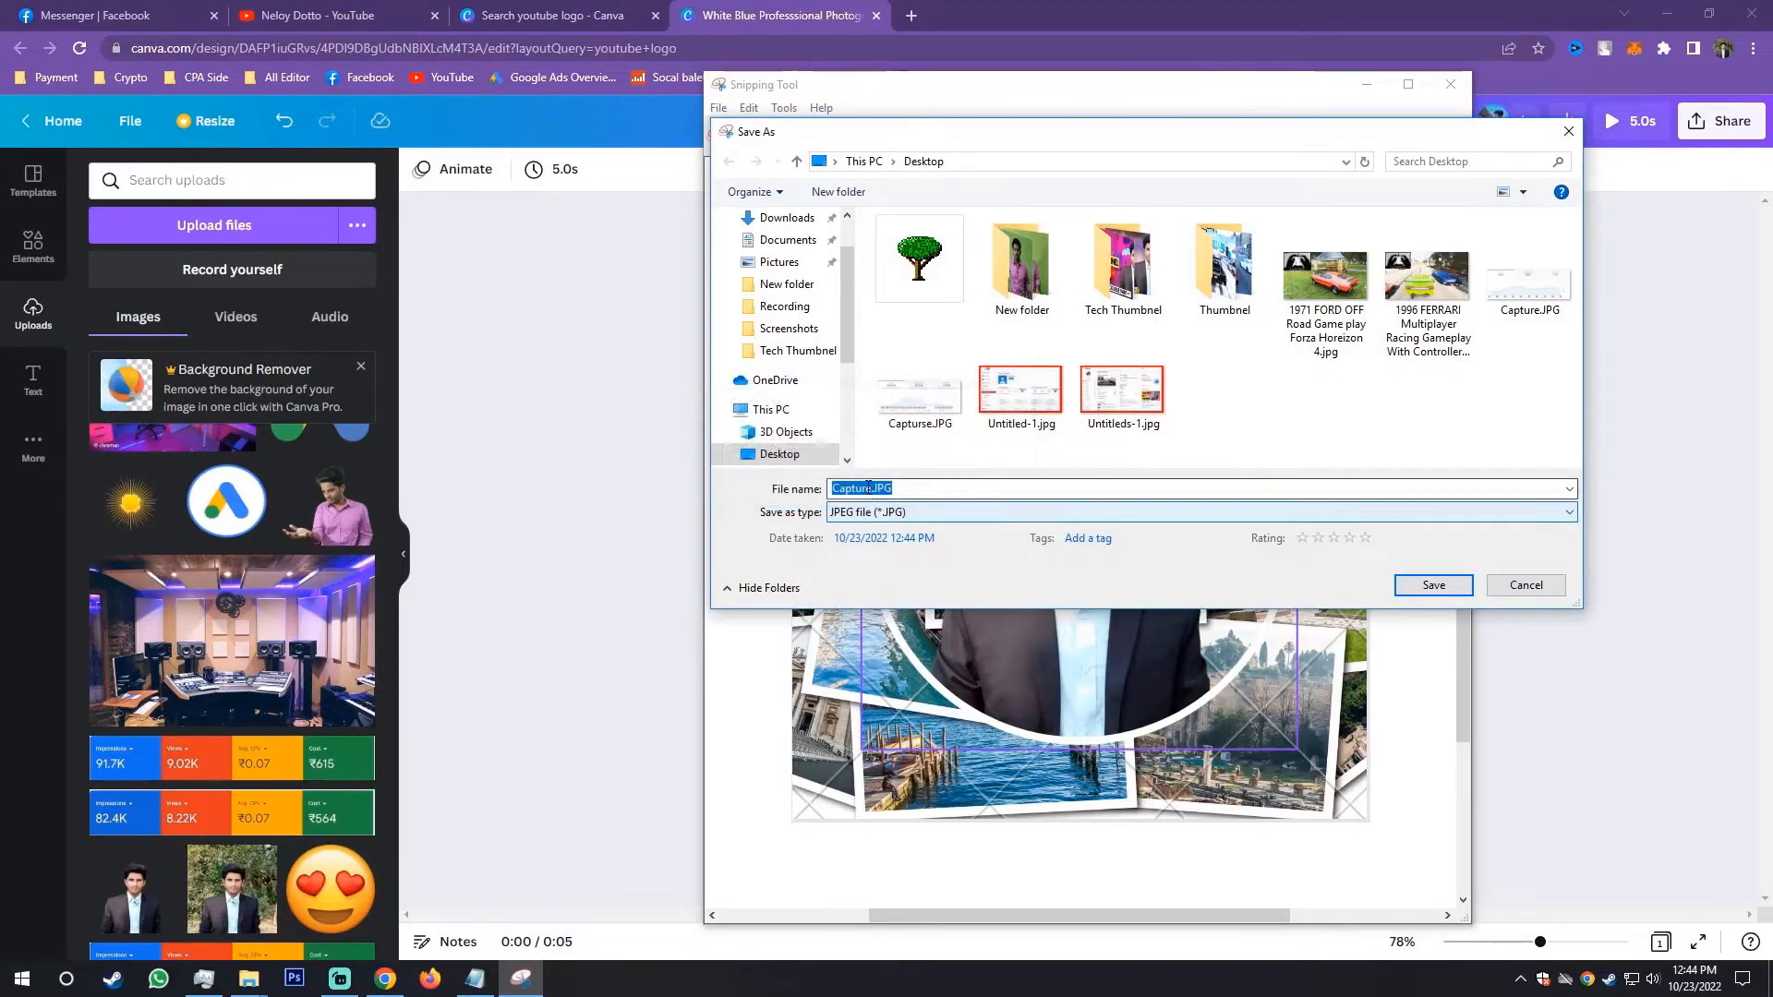
pyautogui.click(863, 489)
pyautogui.write('sd')
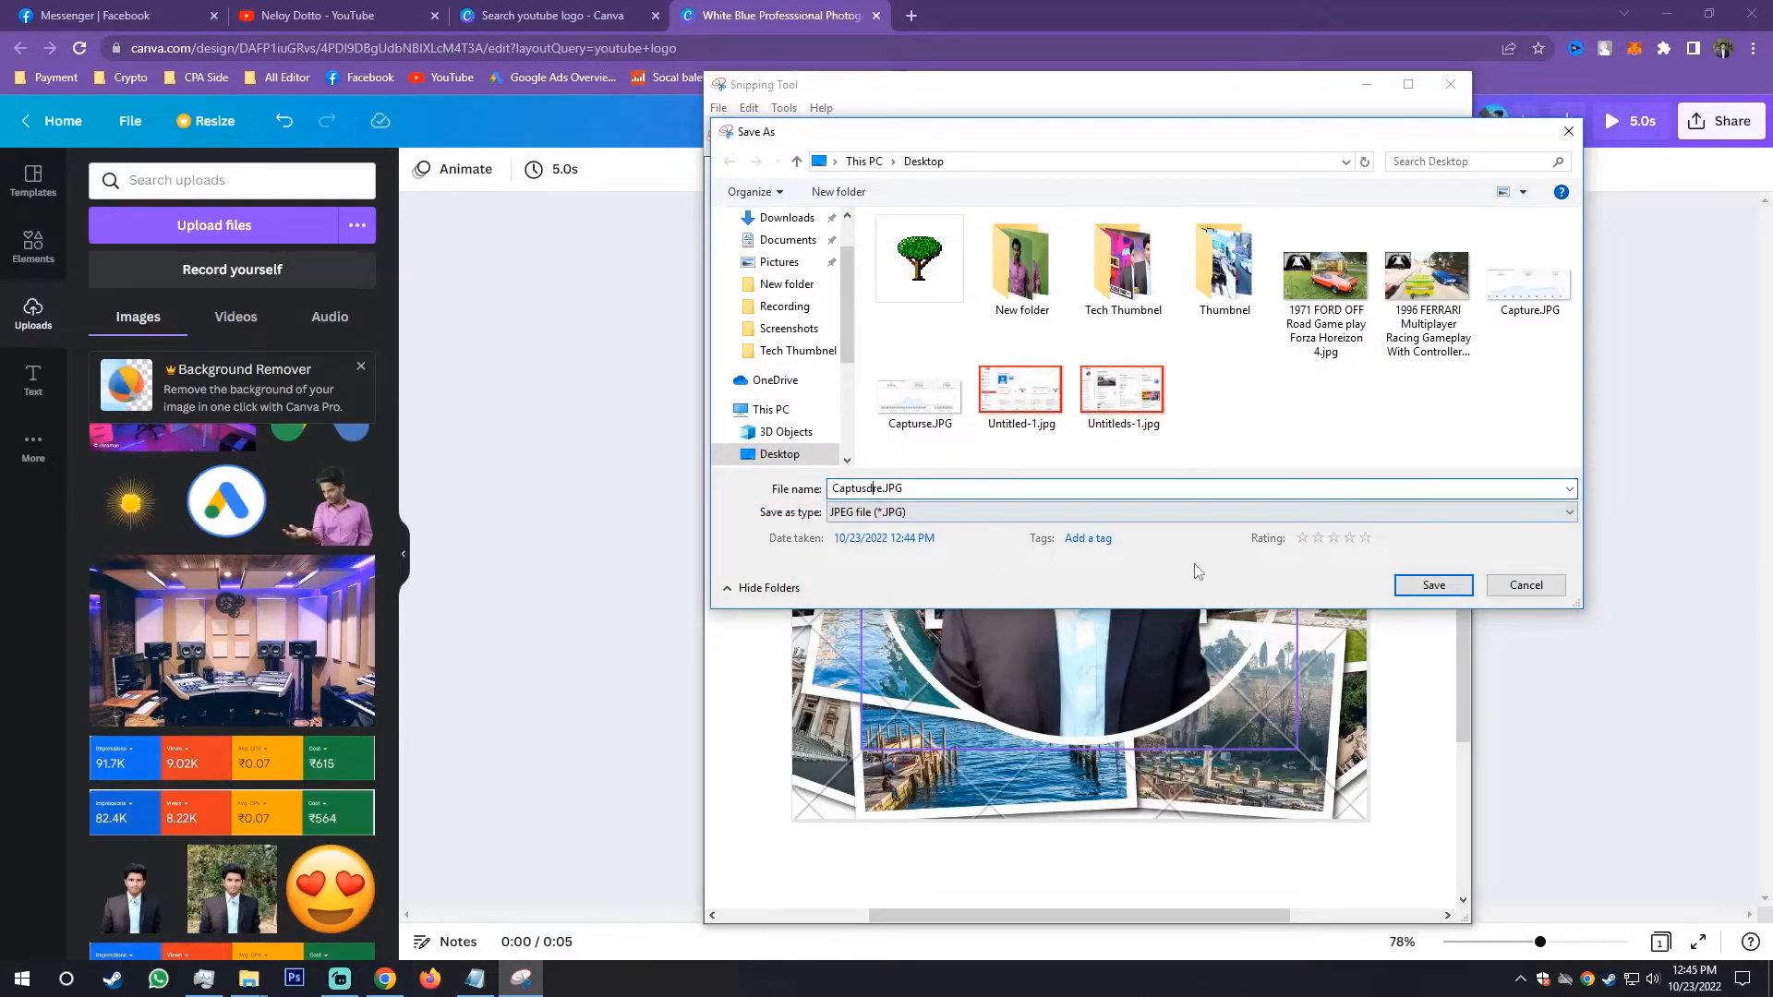
pyautogui.click(1434, 585)
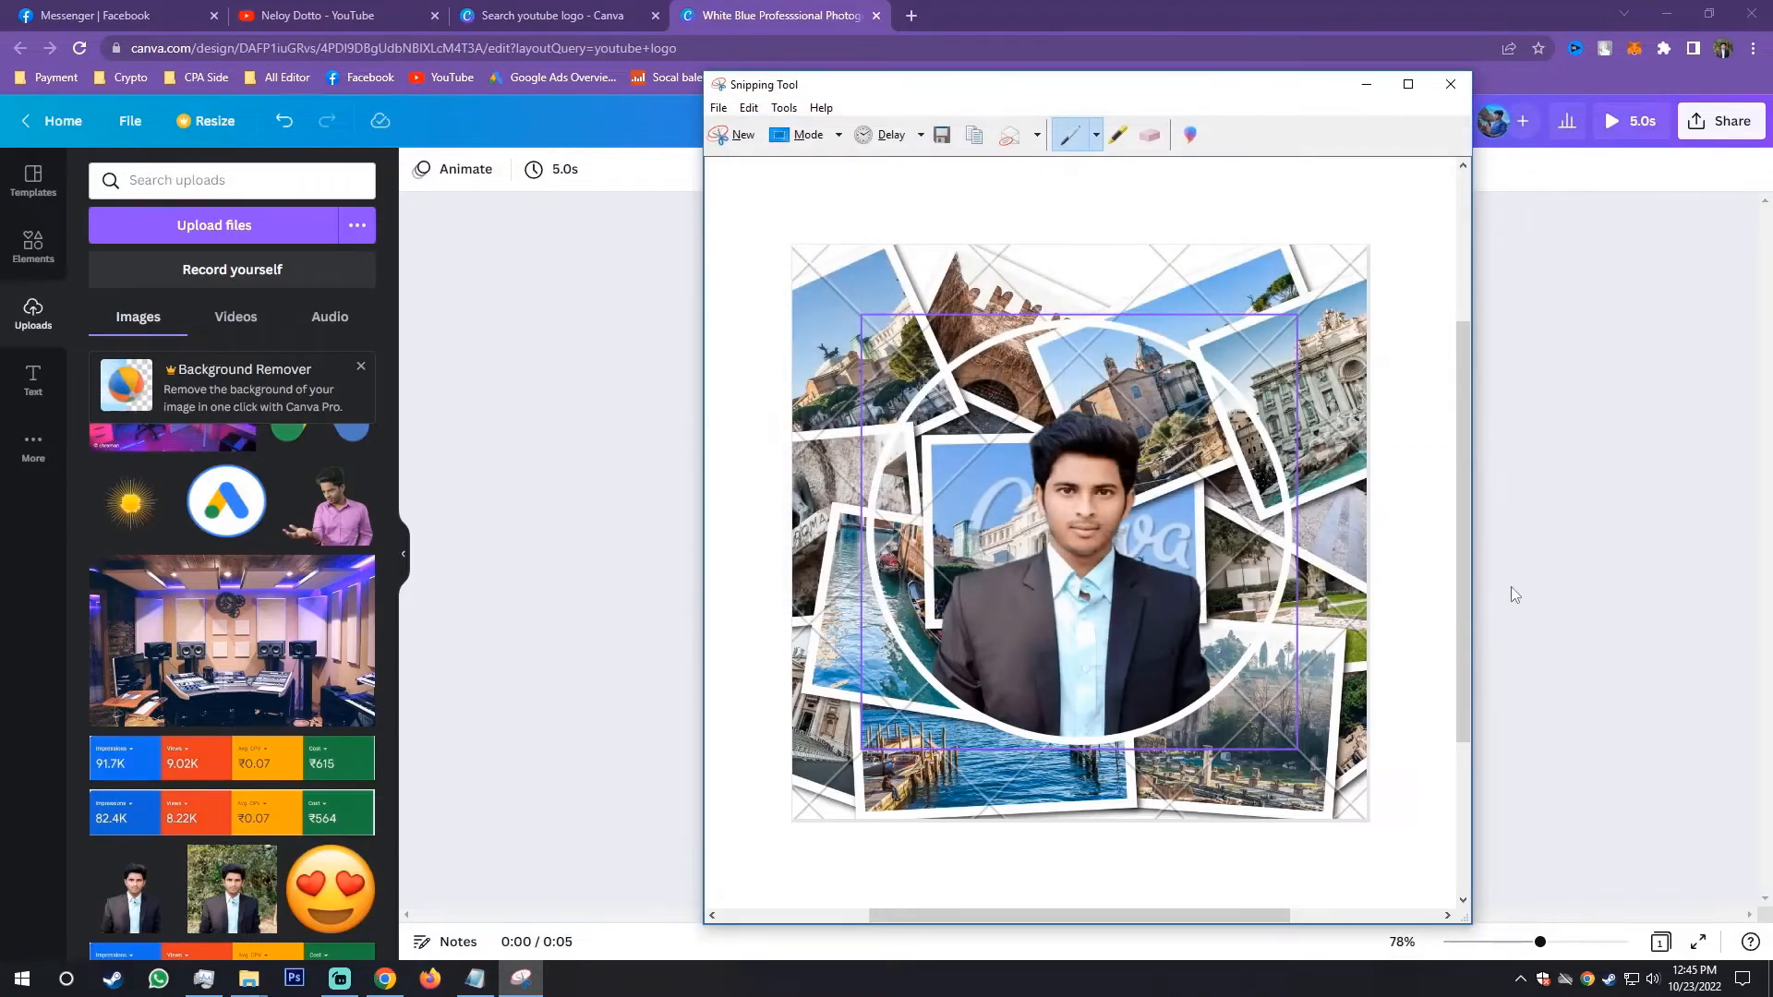
pyautogui.click(1449, 84)
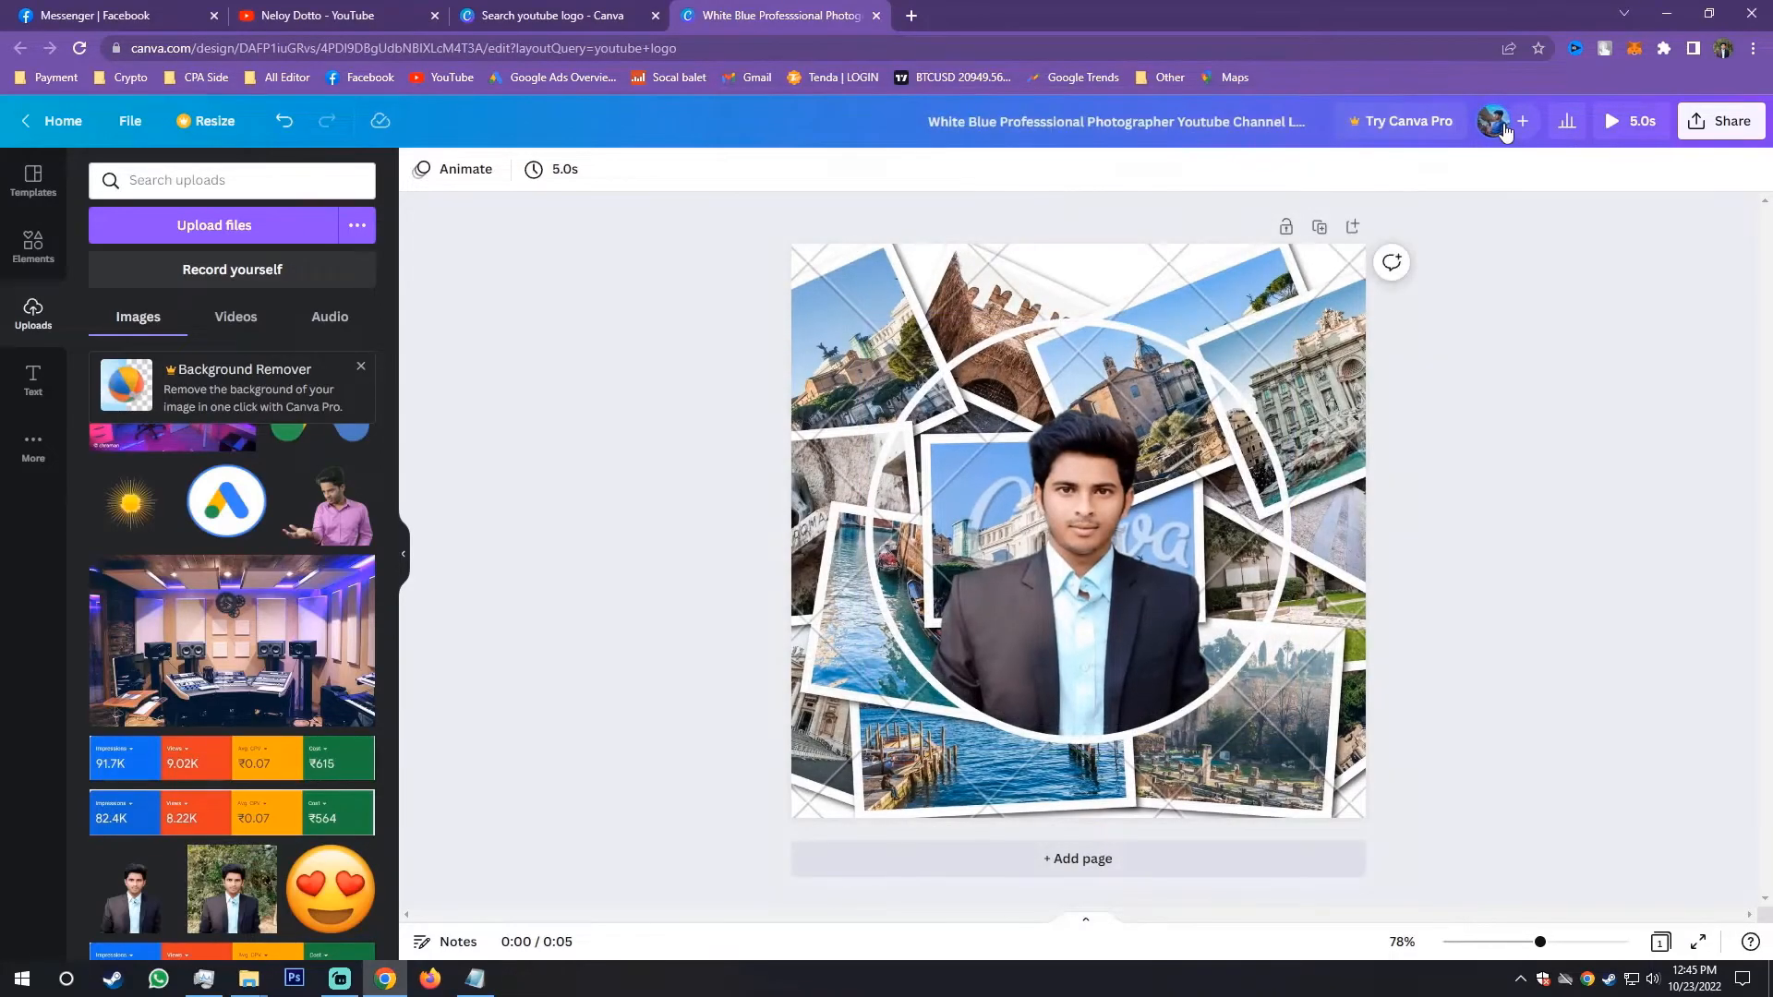
# Step: Clear the browser off the desktop and open the saved Captusdre image in Photos to check the logo
pyautogui.click(1666, 13)
pyautogui.click(1666, 9)
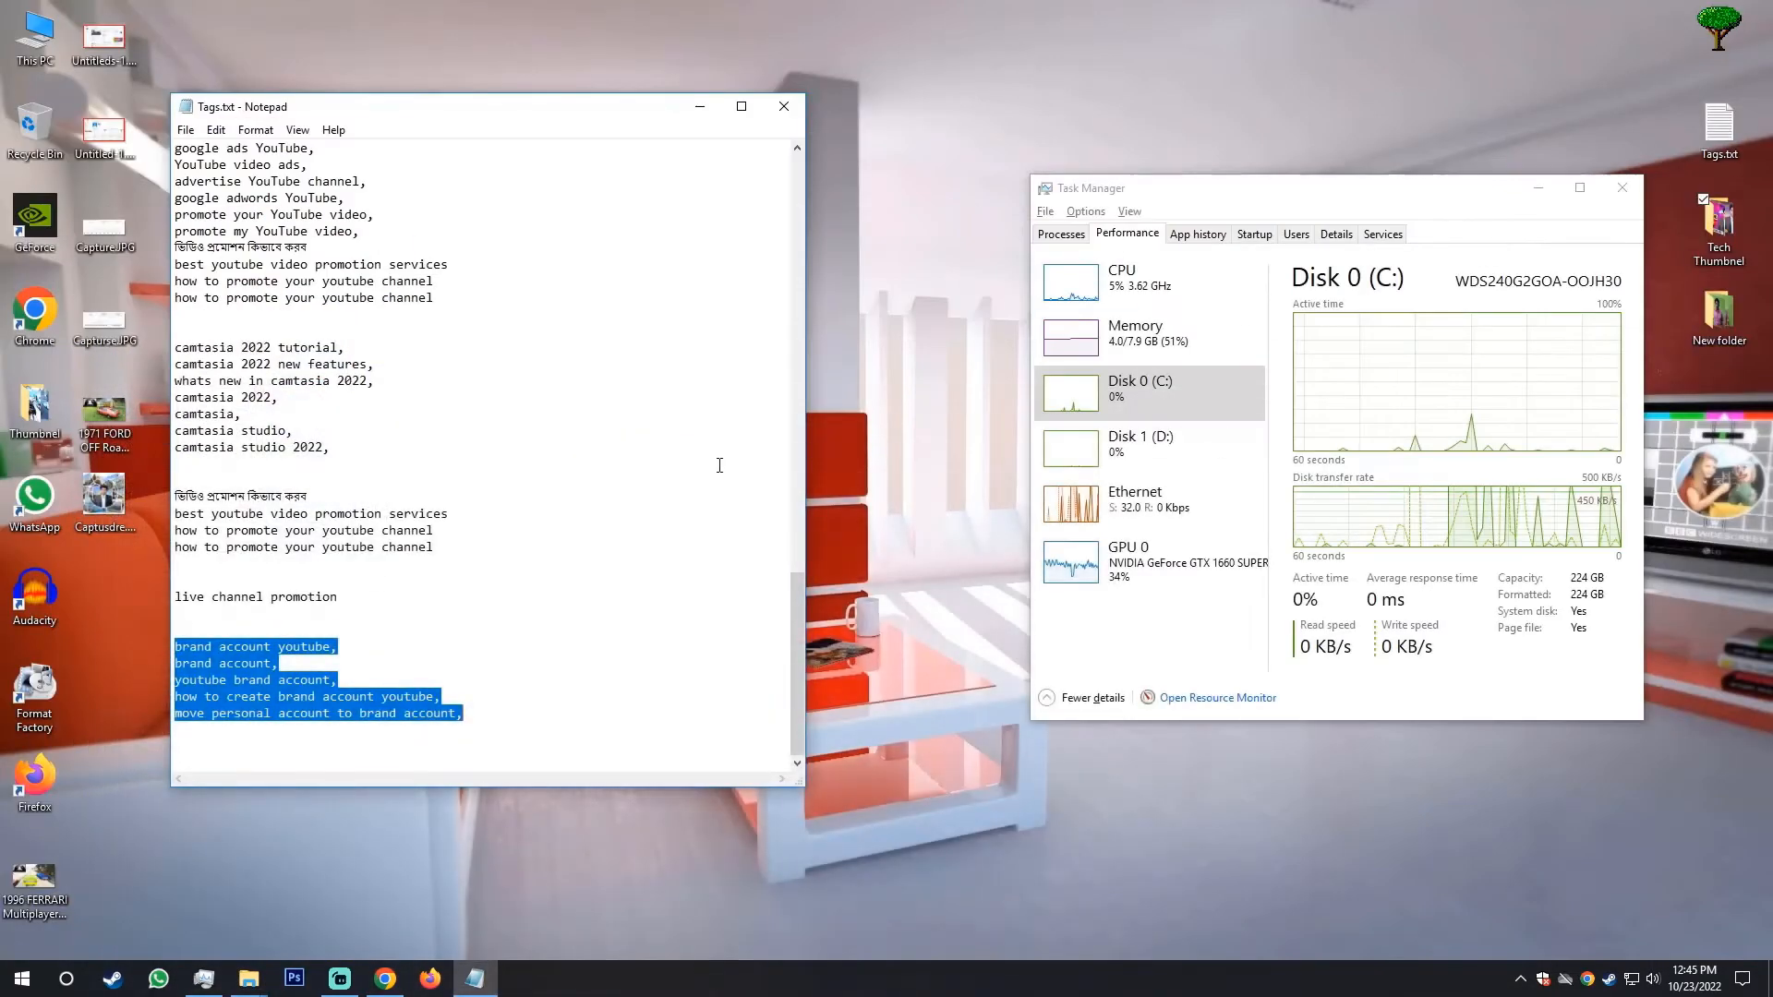
pyautogui.moveTo(541, 109); pyautogui.dragTo(857, 122)
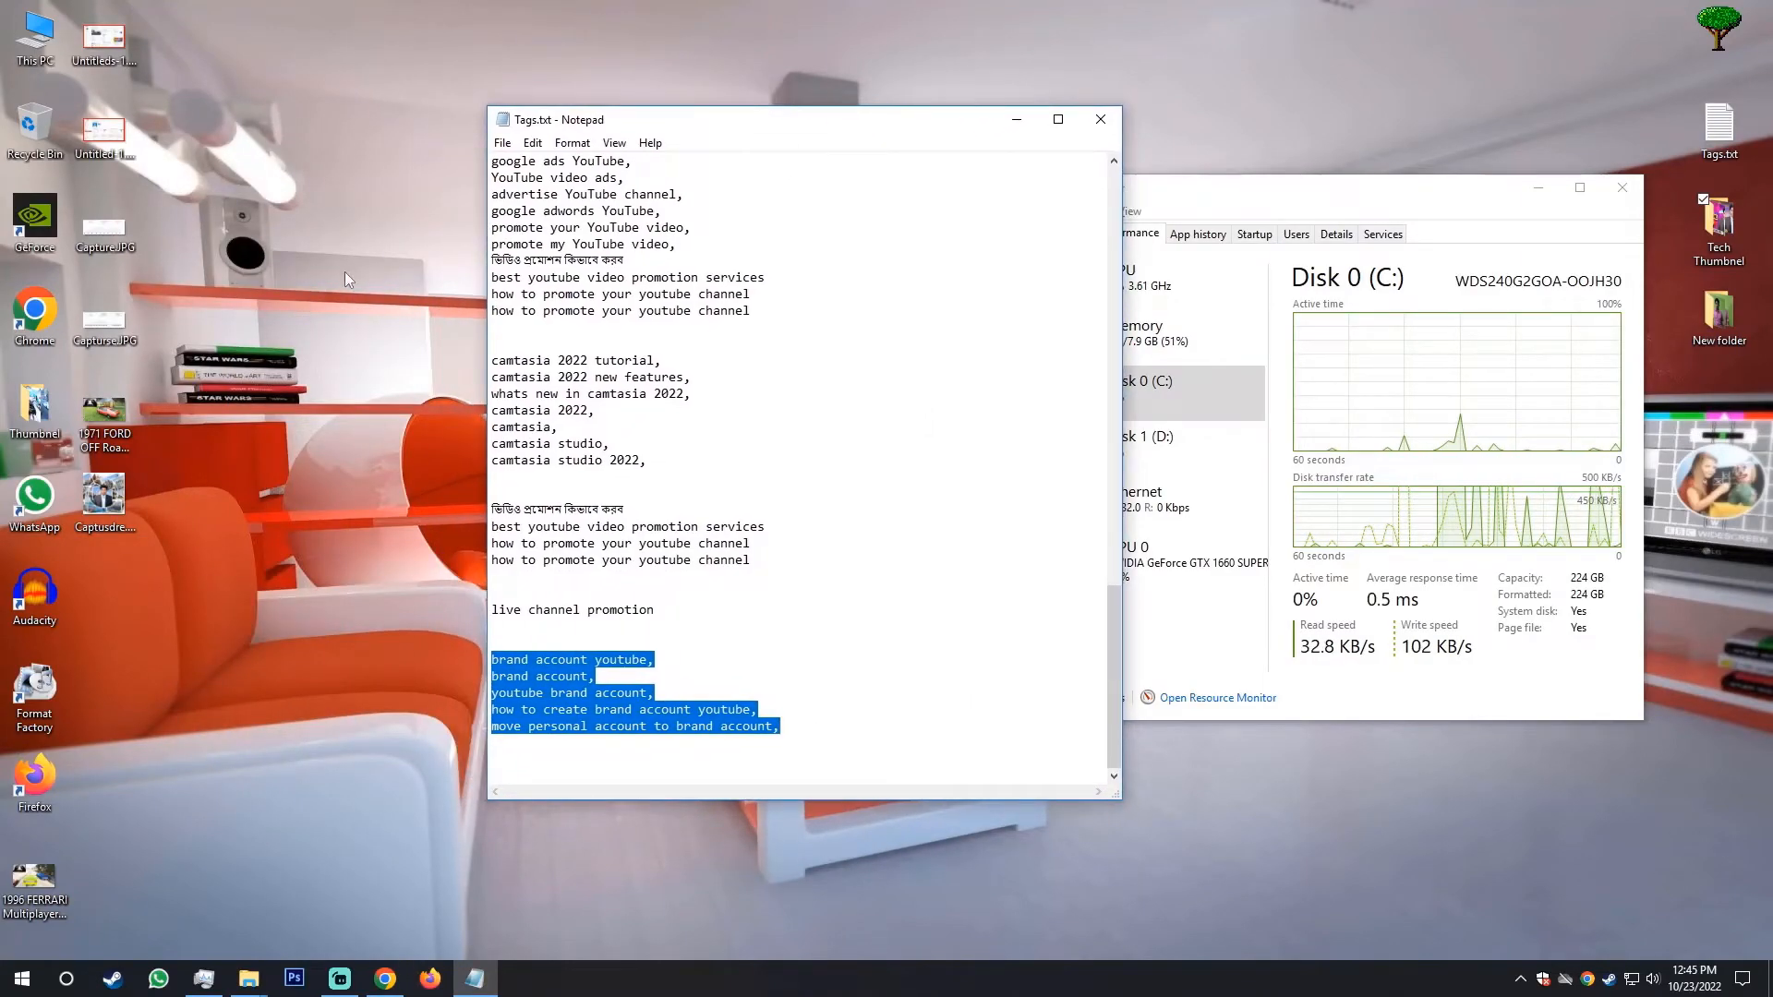
pyautogui.doubleClick(103, 499)
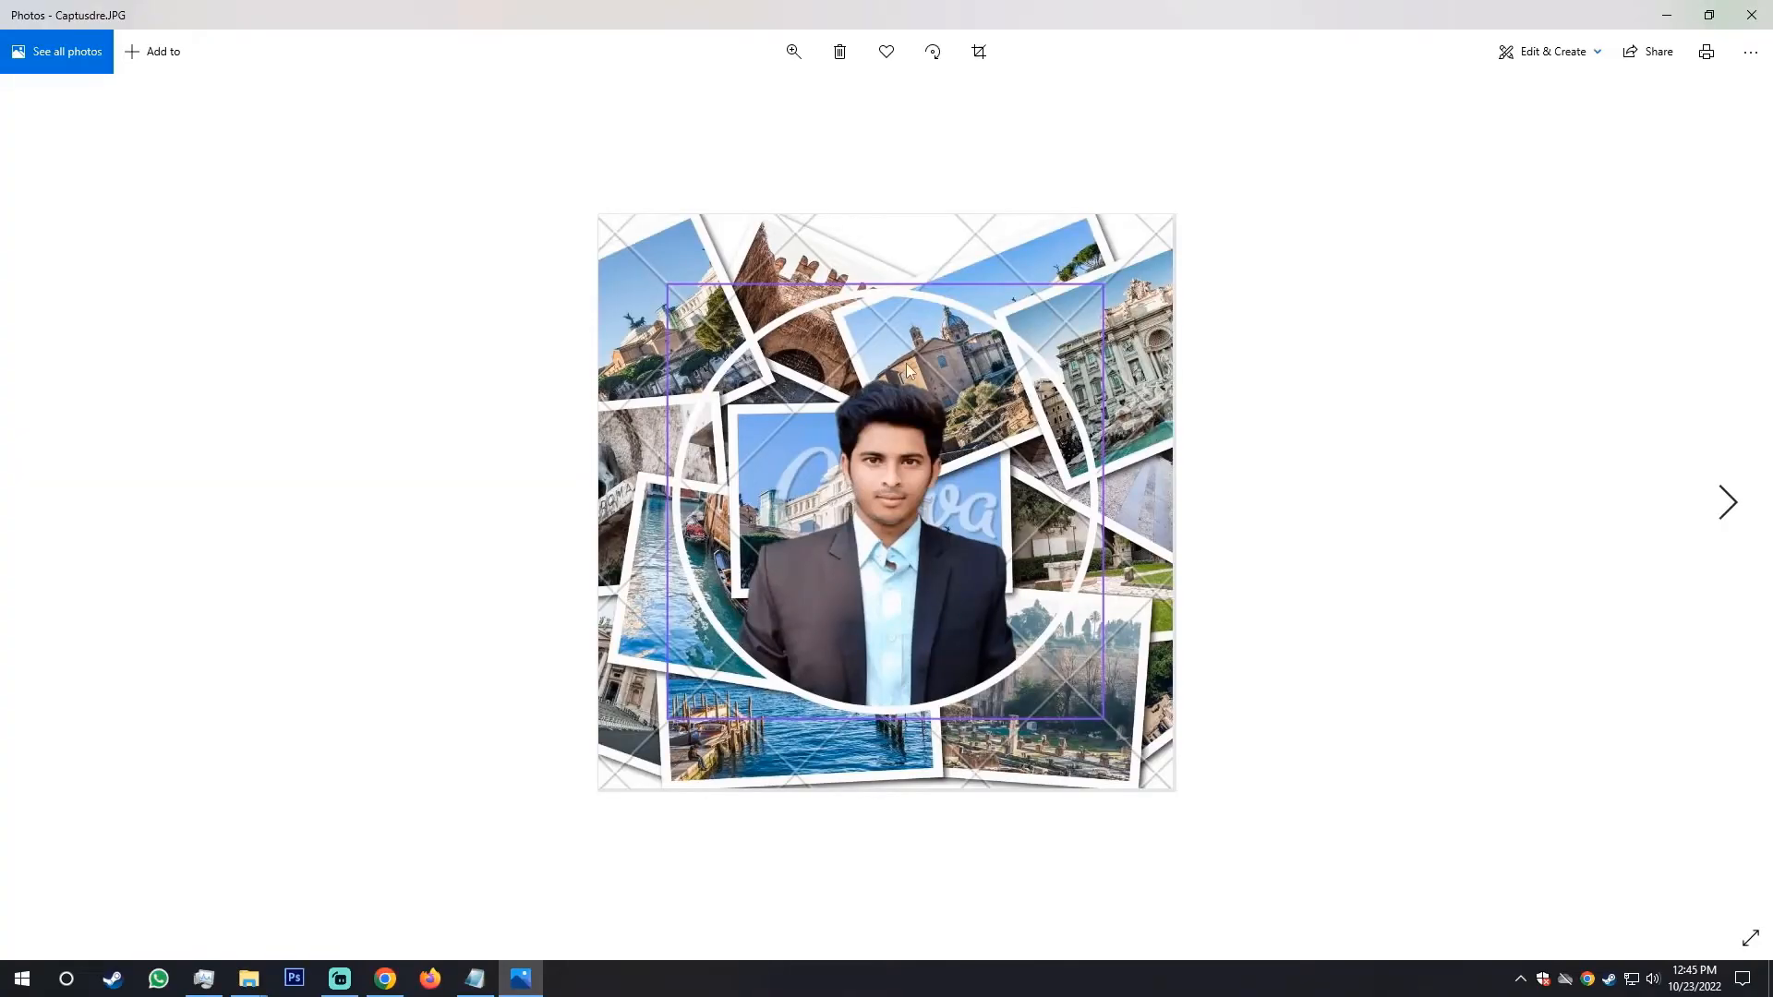